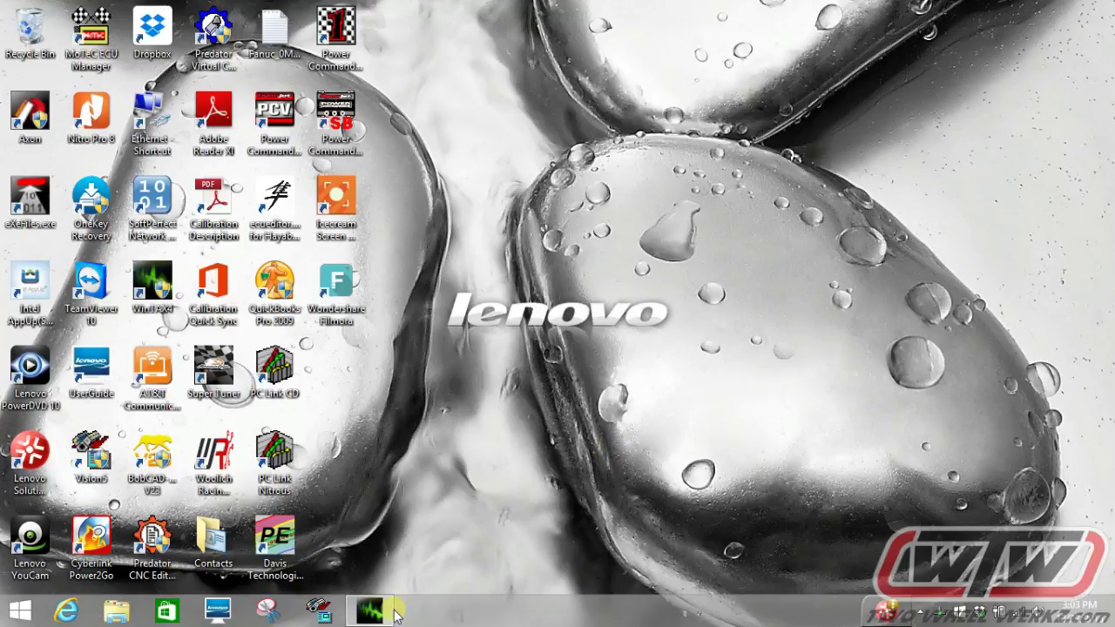
Restore the WinTAX4 window showing the Tuning_Graph RPM, P_Intake, Lambda, Gear and Throttle traces.
click(371, 613)
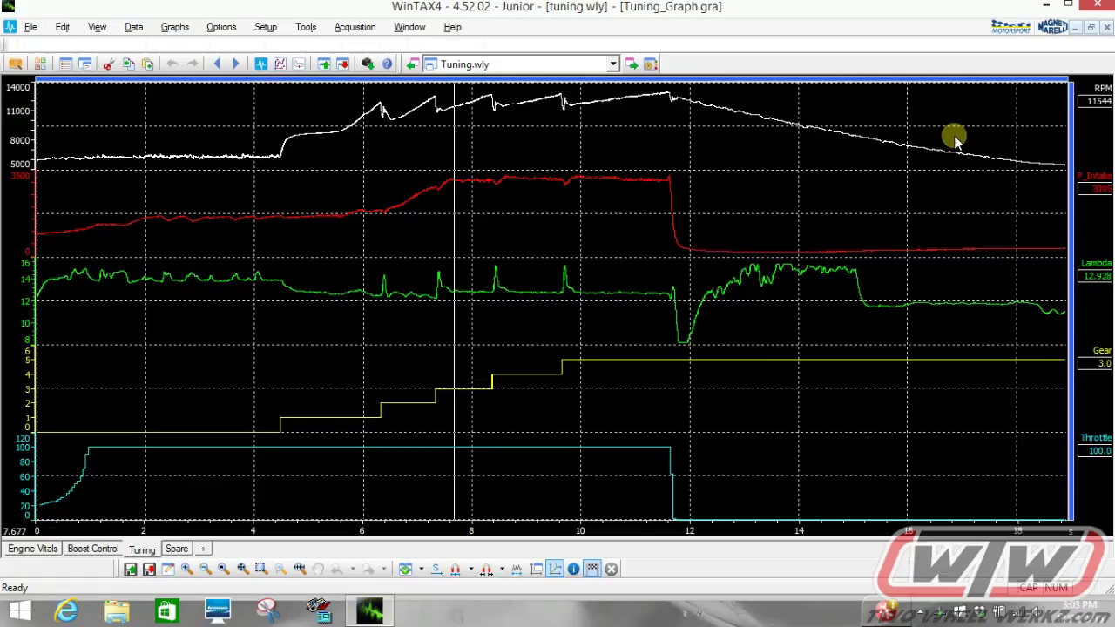
Place the time marker near 12 s (RPM 12022, Gear 5) and briefly highlight the RPM trace.
click(692, 106)
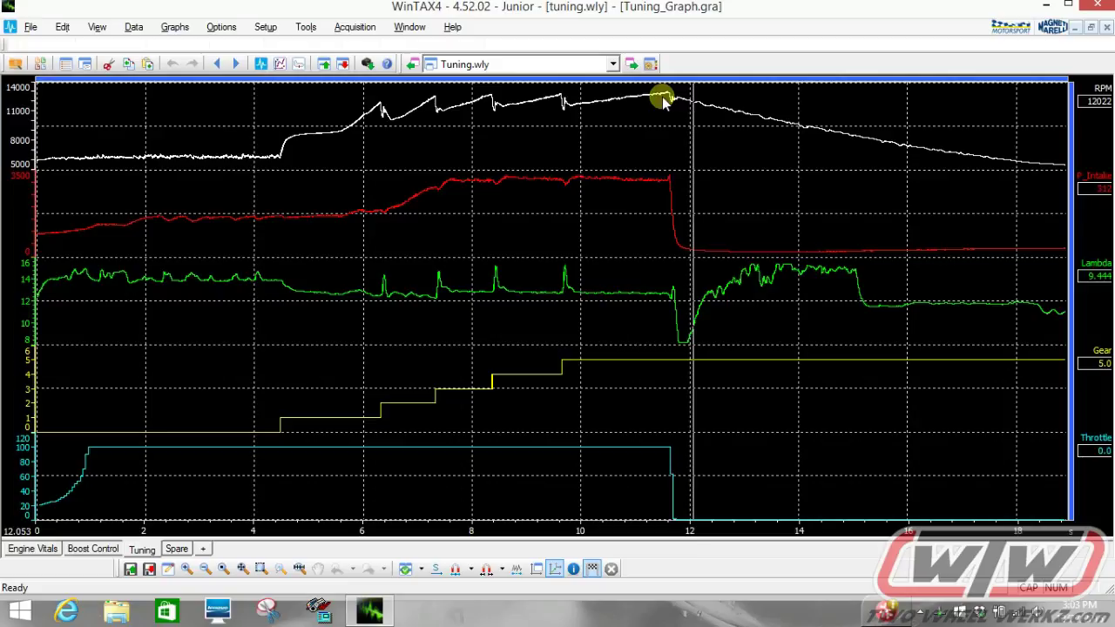
click(1100, 103)
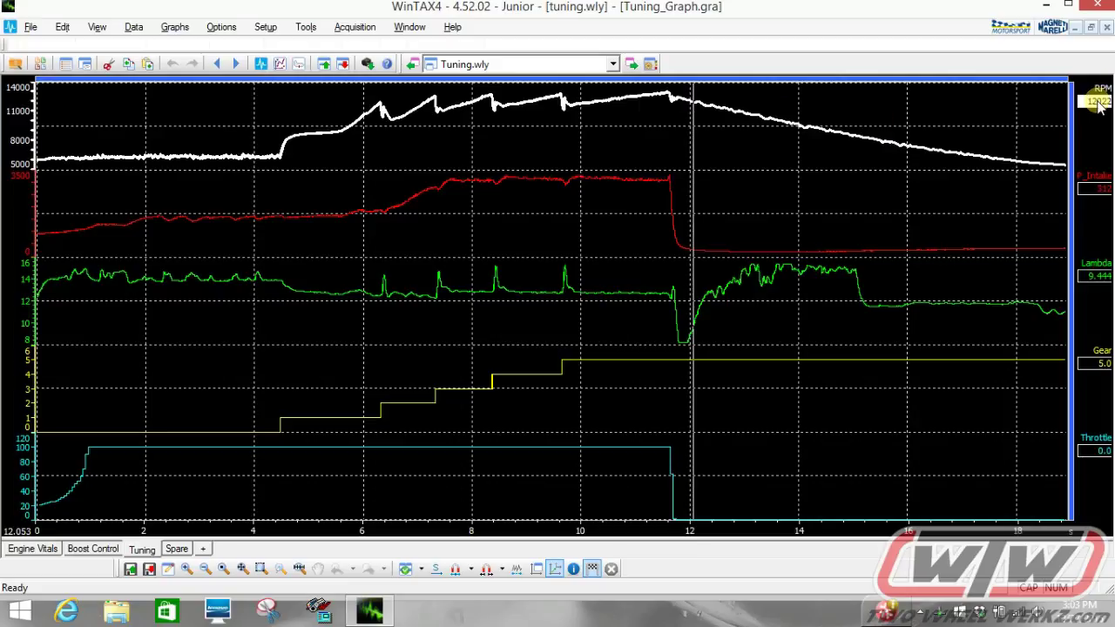
click(1099, 103)
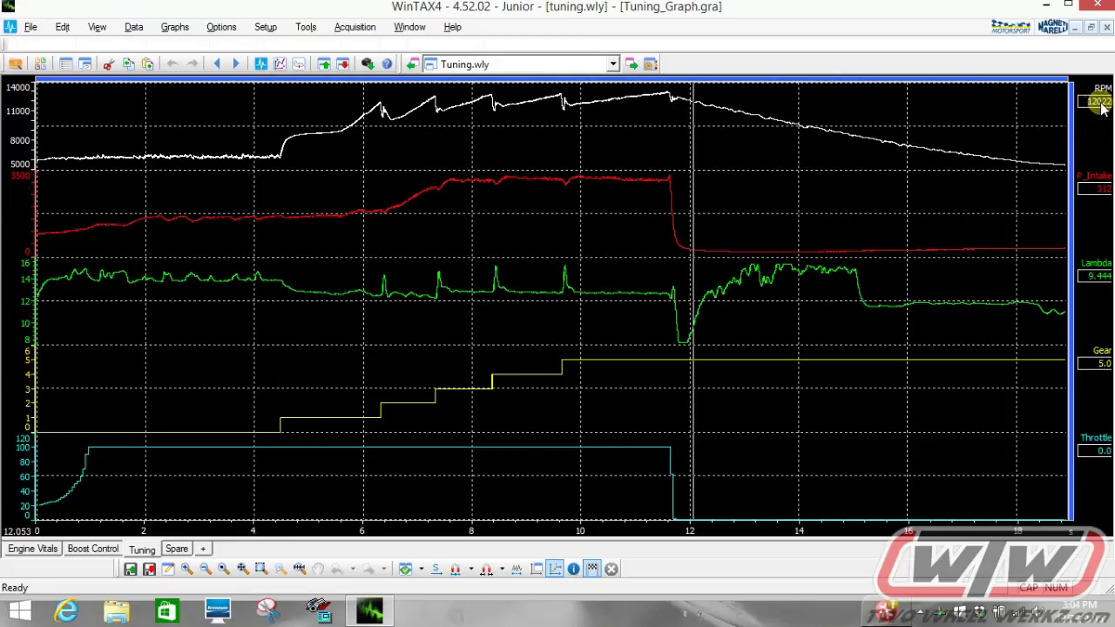
Move the time marker back to 8.699 s, reading RPM 11752, Lambda 12.951 and Gear 4.
click(634, 143)
click(614, 141)
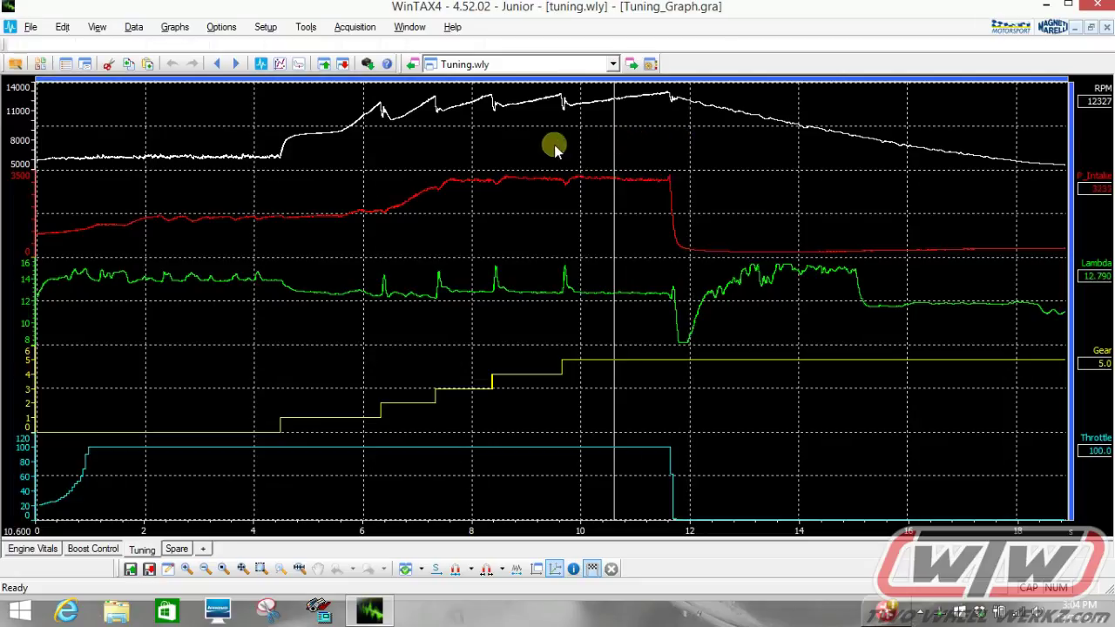
click(530, 143)
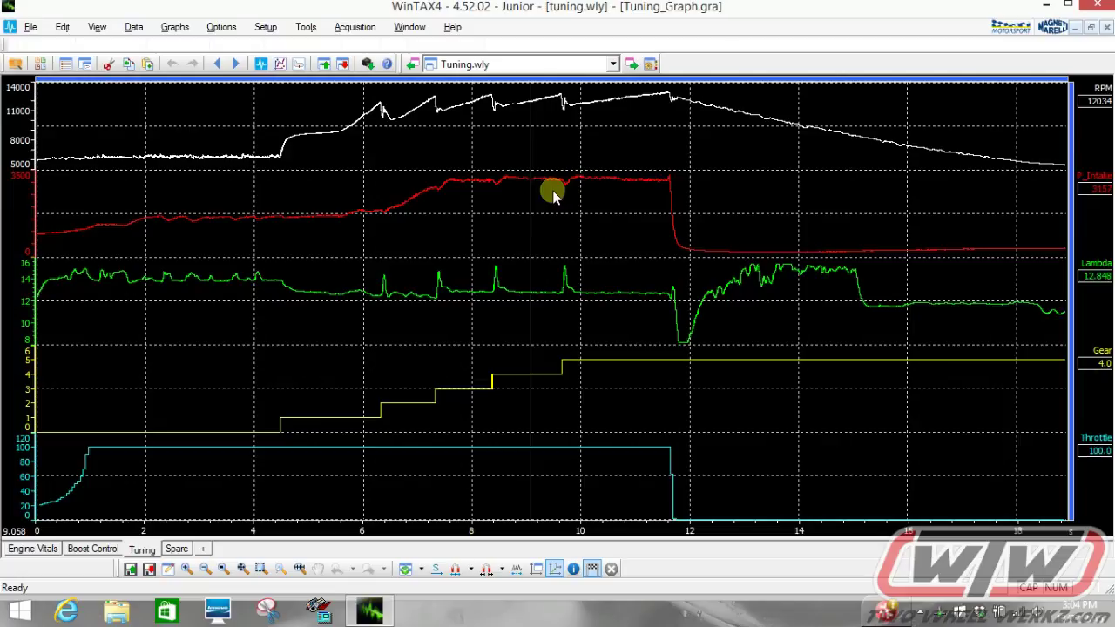
click(317, 358)
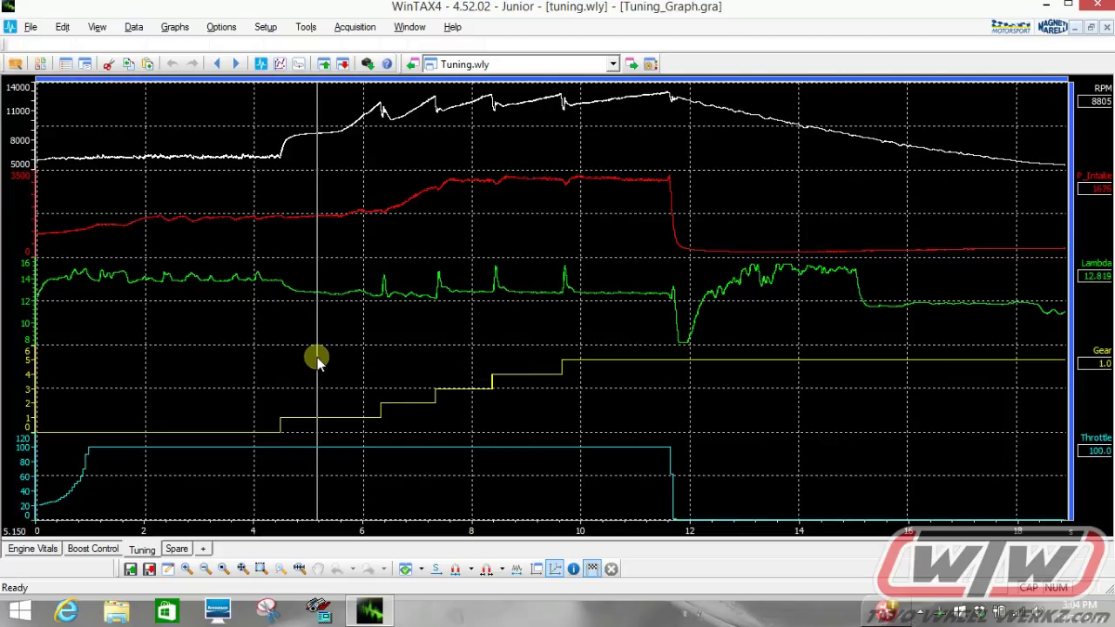
click(607, 224)
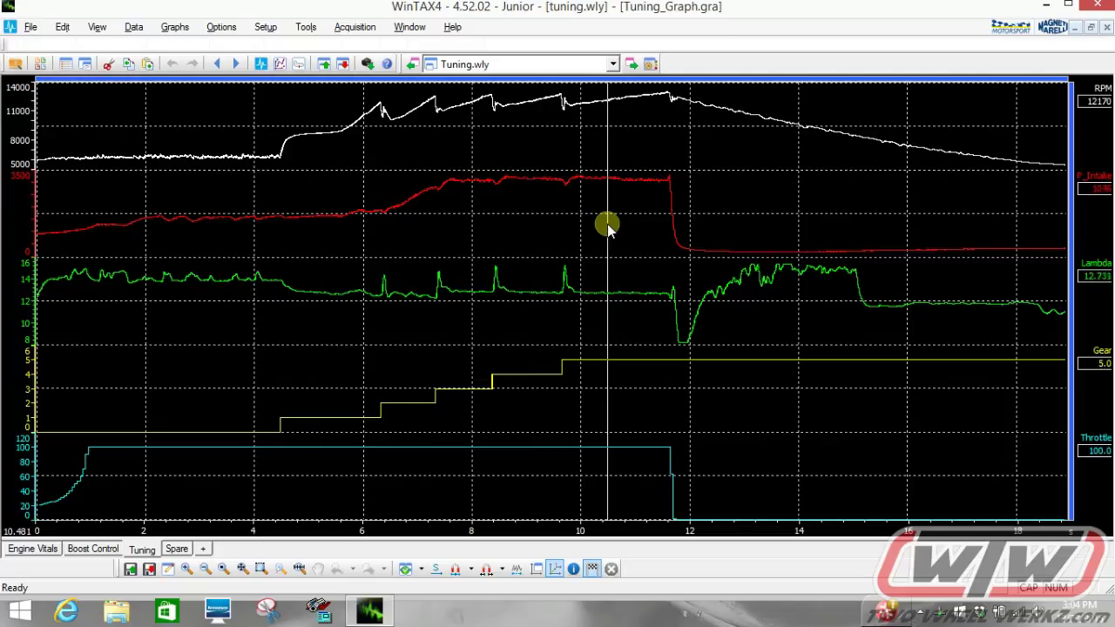
click(652, 216)
click(560, 217)
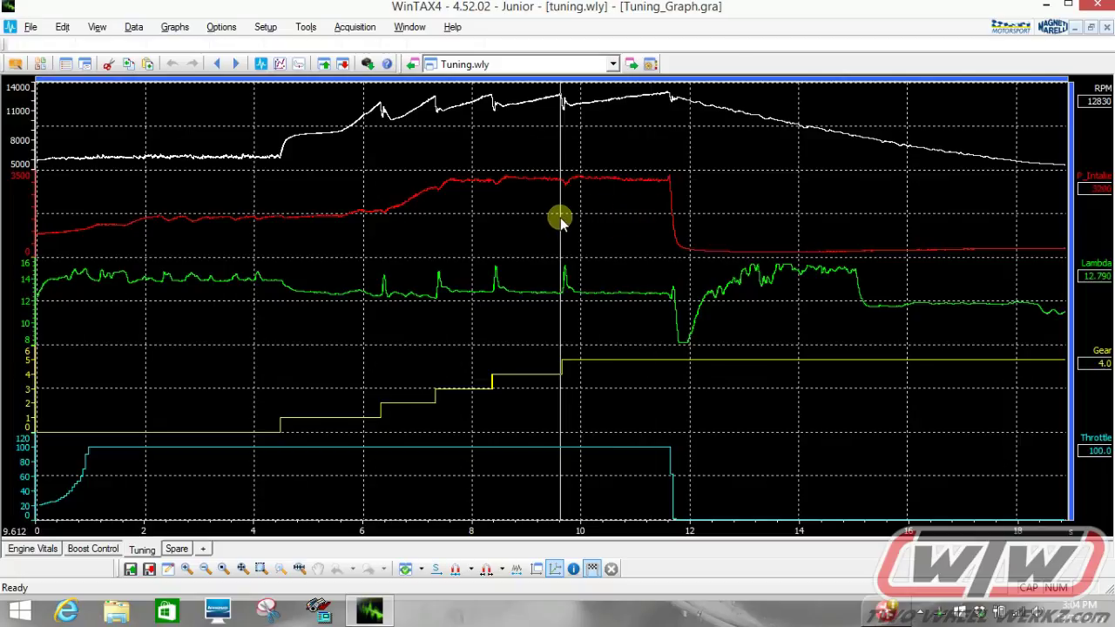
click(510, 216)
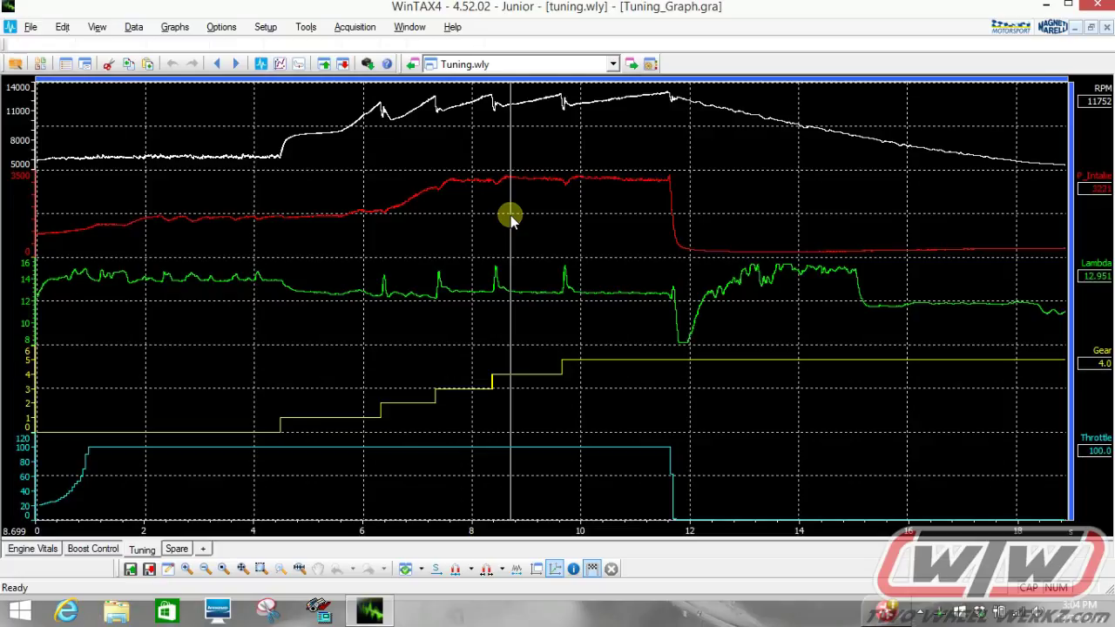
key(Right)
key(Right)
key(Right)
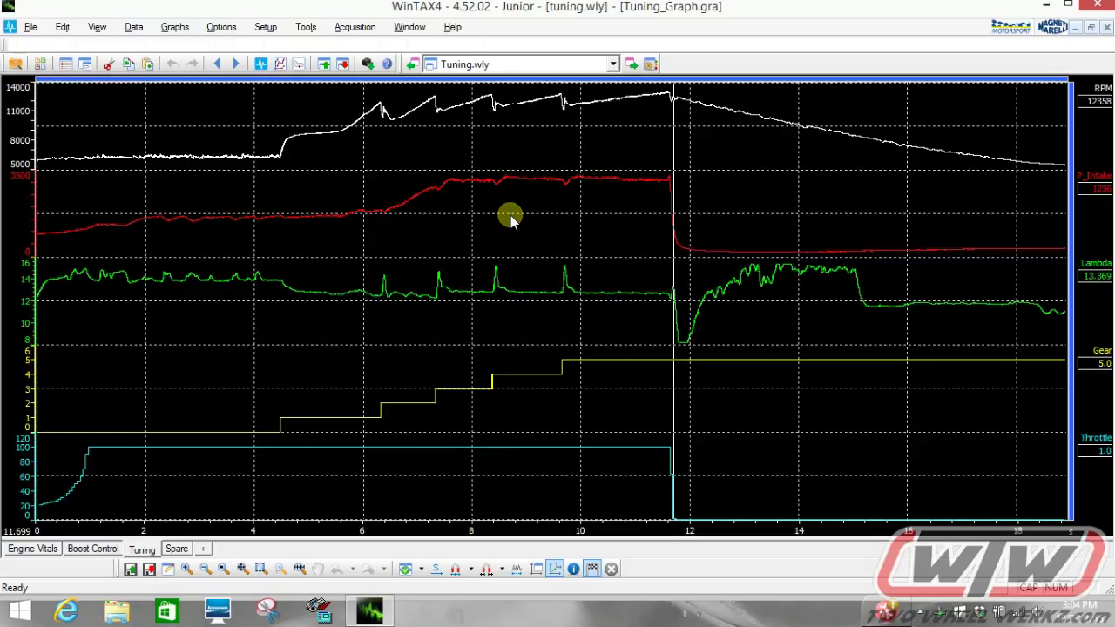
key(Left)
key(Left)
key(Left)
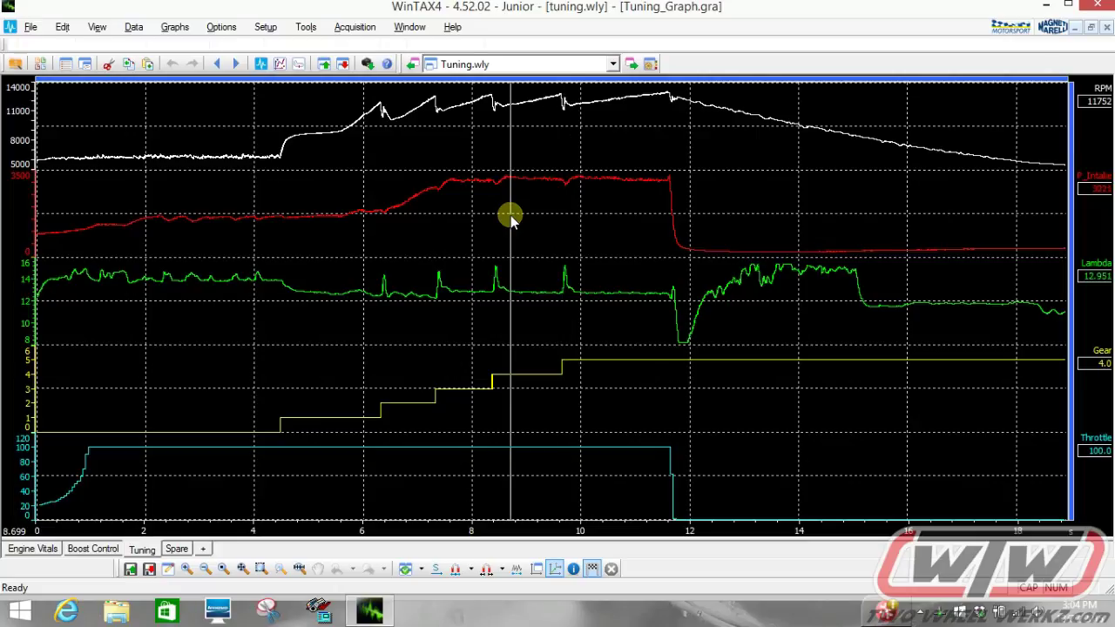
Set the marker step to 0.001 and nudge the time marker slightly earlier.
right_click(510, 215)
key(Down)
key(Down)
key(Down)
key(Down)
key(Down)
key(Down)
key(Down)
key(Down)
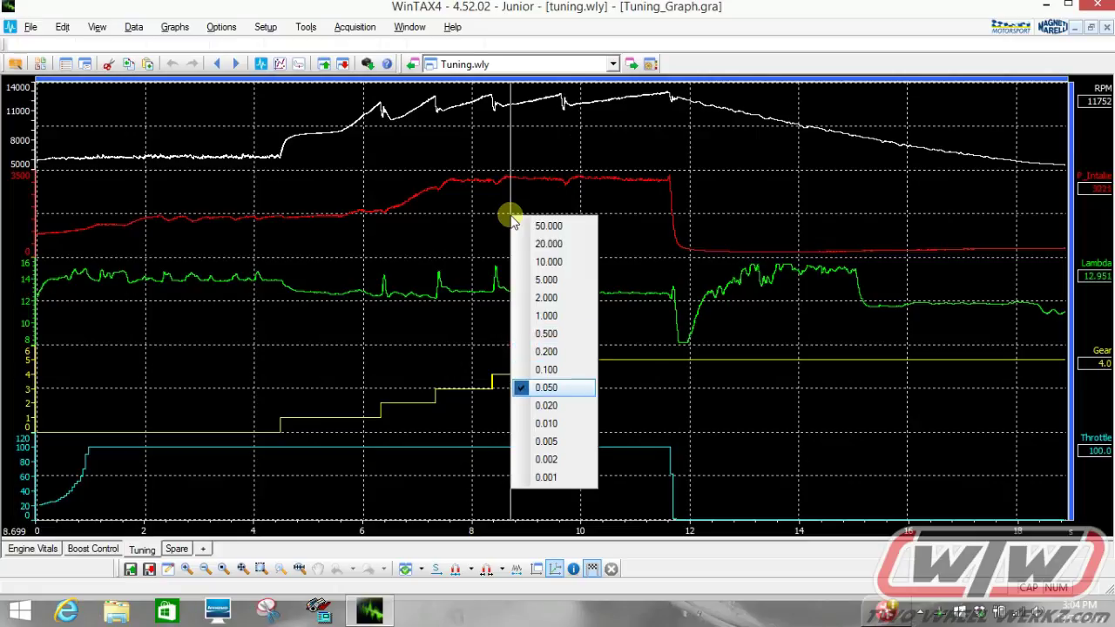
key(Return)
key(Left)
key(Left)
key(Left)
key(Left)
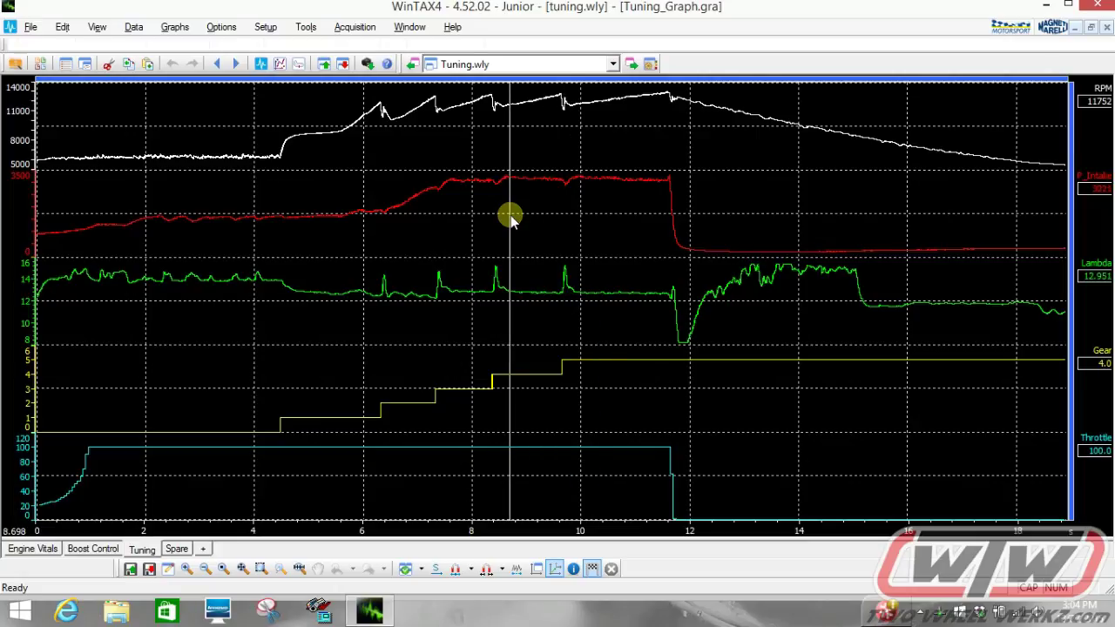
key(Left)
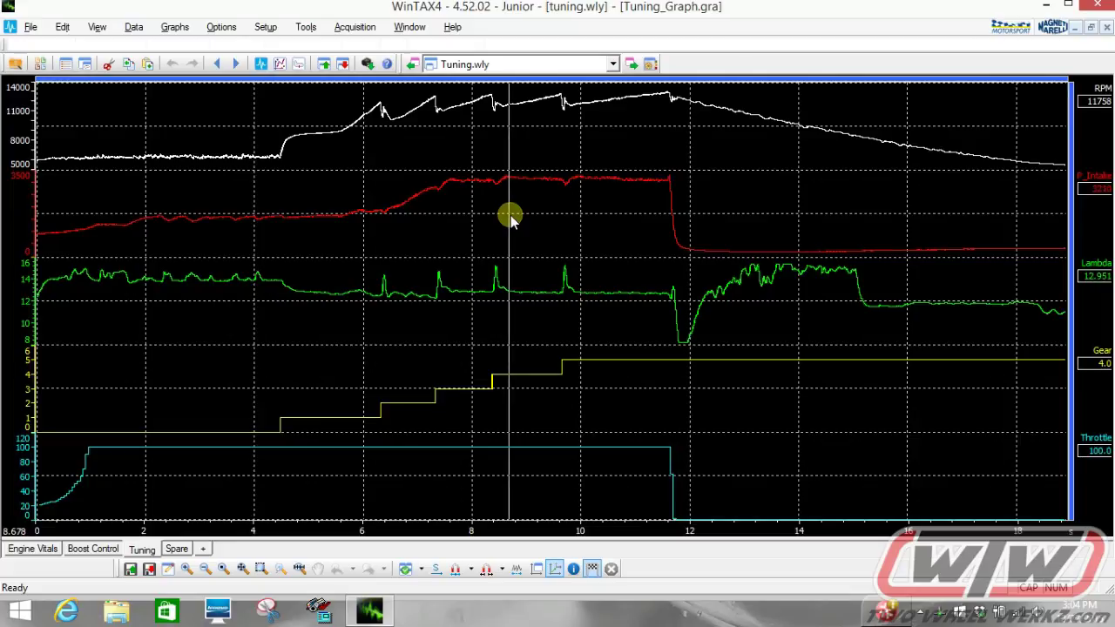
key(Left)
key(Left)
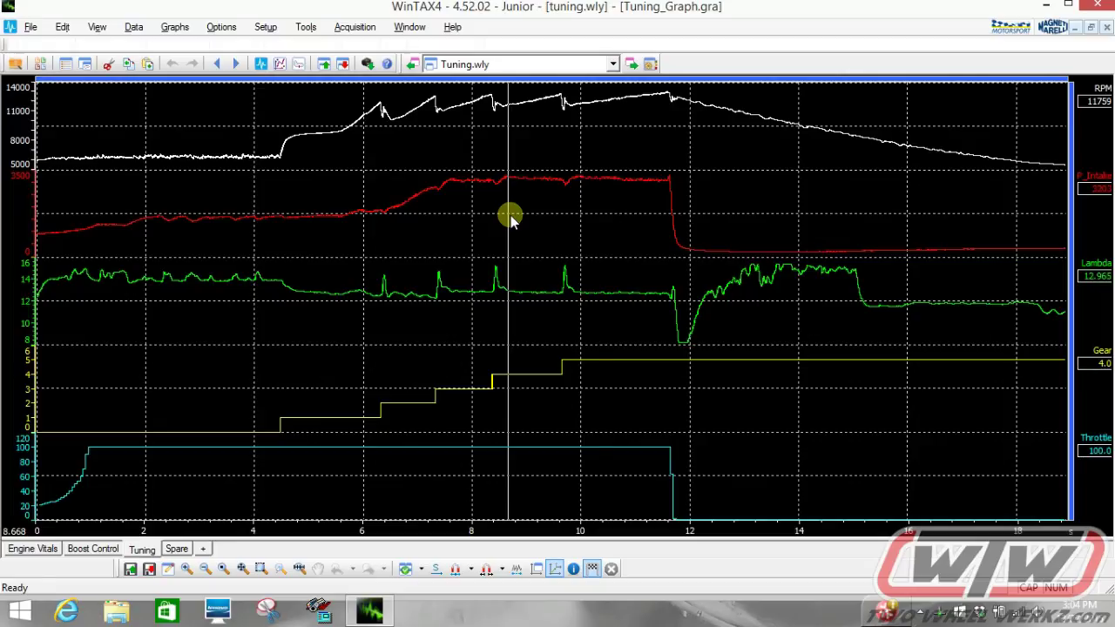
Change the marker step to 0.200 and advance the marker to 9.468 s.
right_click(511, 215)
key(Up)
key(Up)
key(Up)
key(Up)
key(Up)
key(Up)
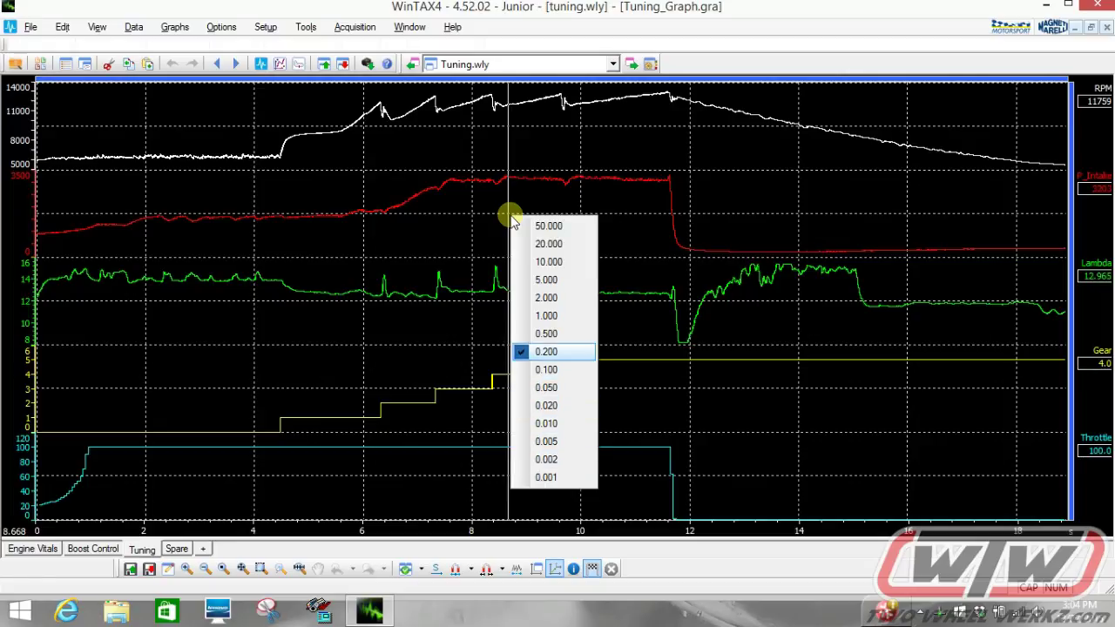
key(Return)
key(Right)
key(Right)
key(Right)
key(Right)
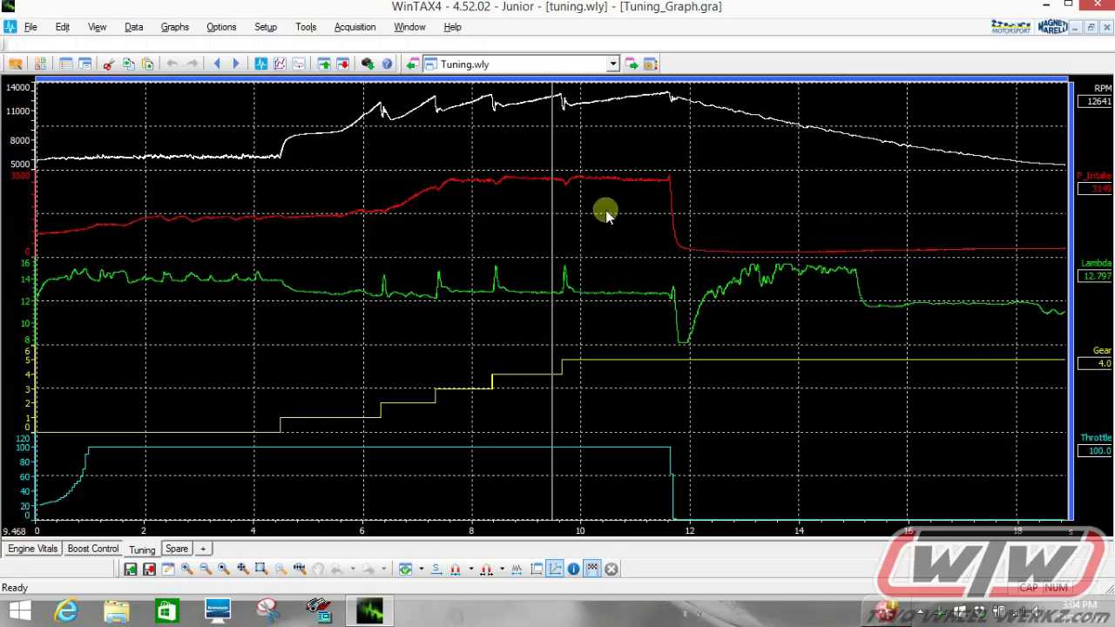
click(540, 571)
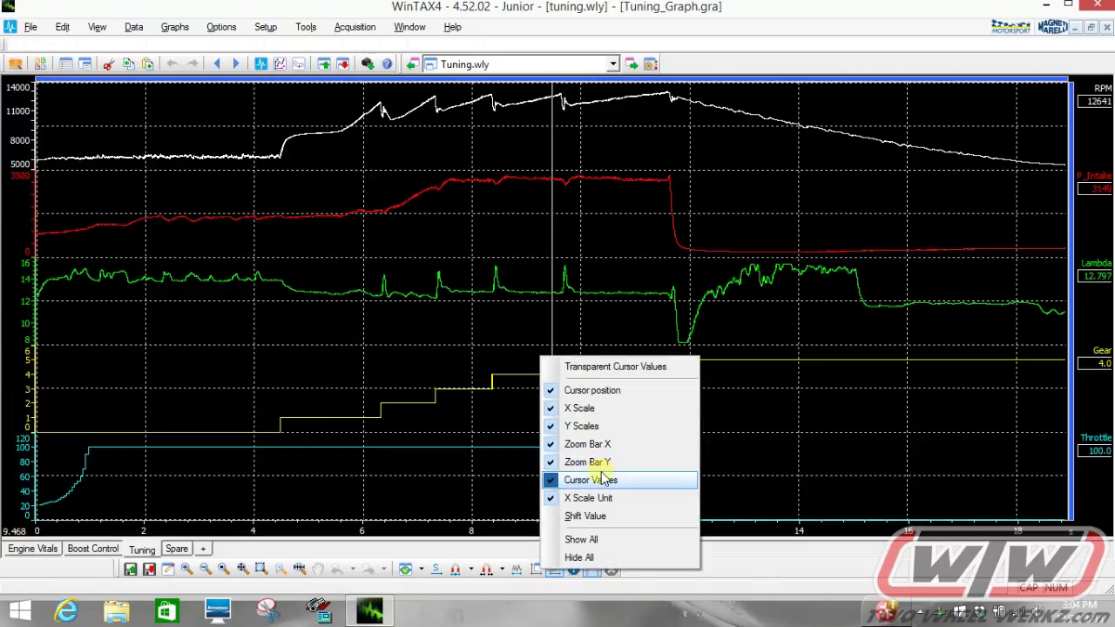
click(552, 485)
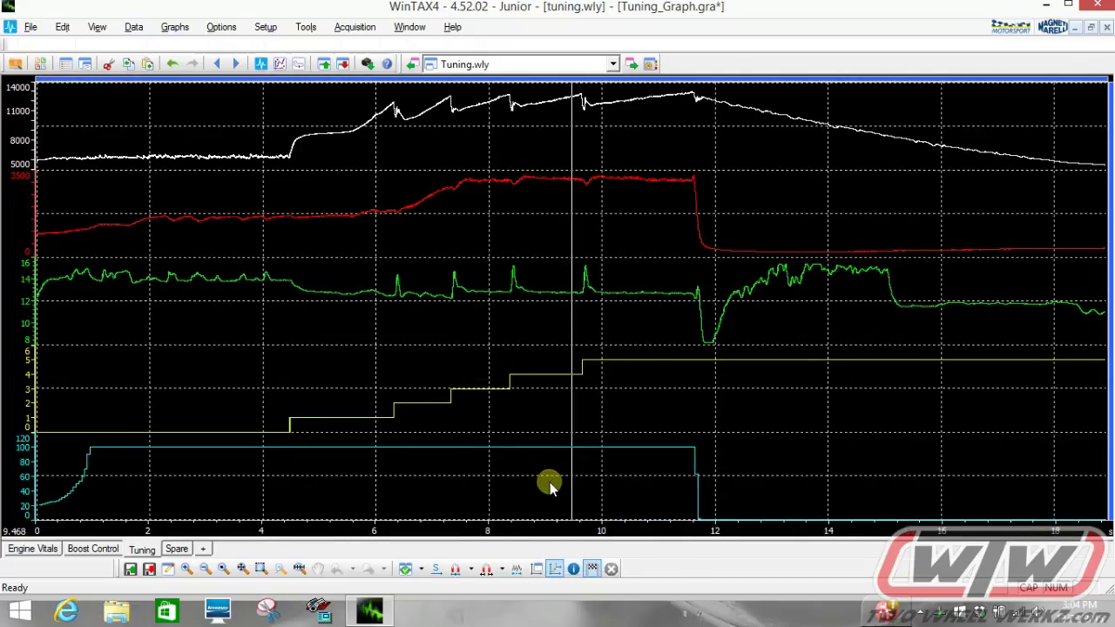
click(553, 566)
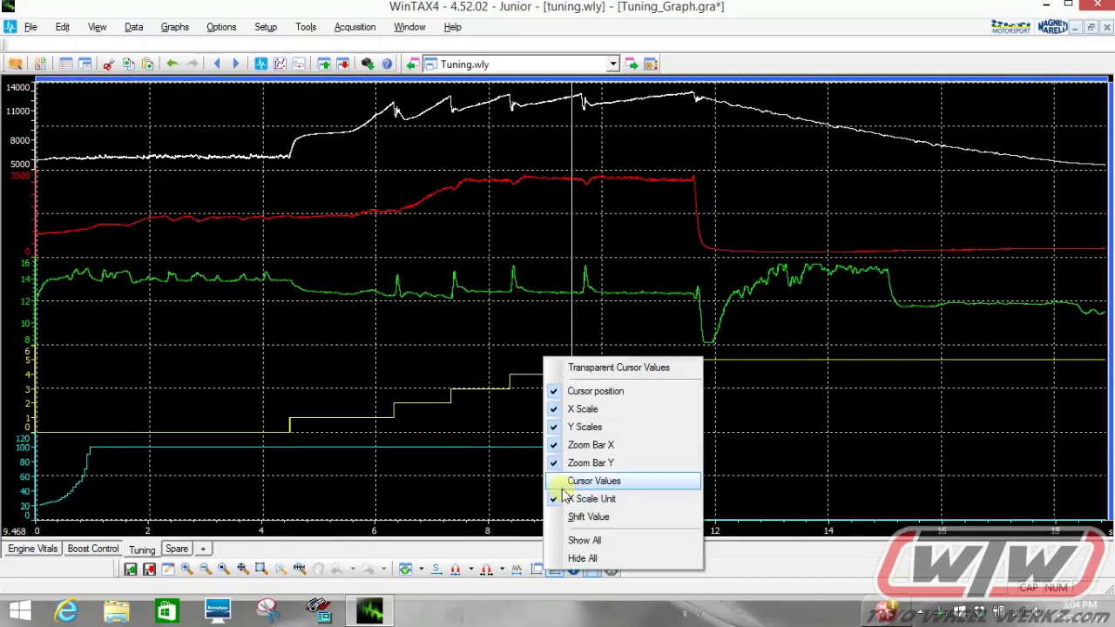
click(561, 486)
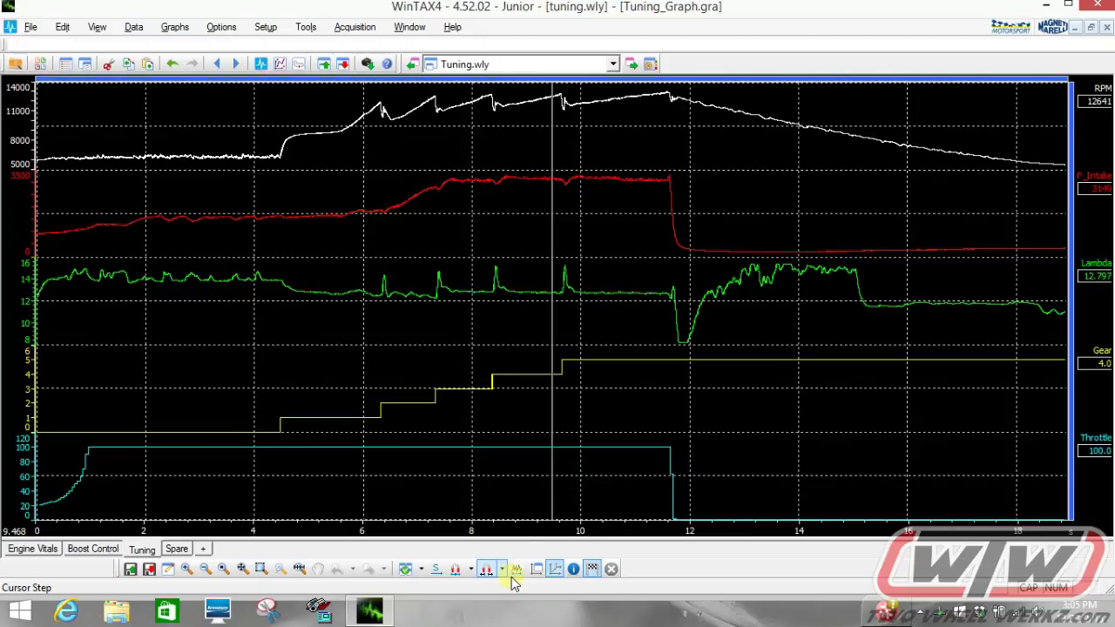
click(517, 571)
click(535, 570)
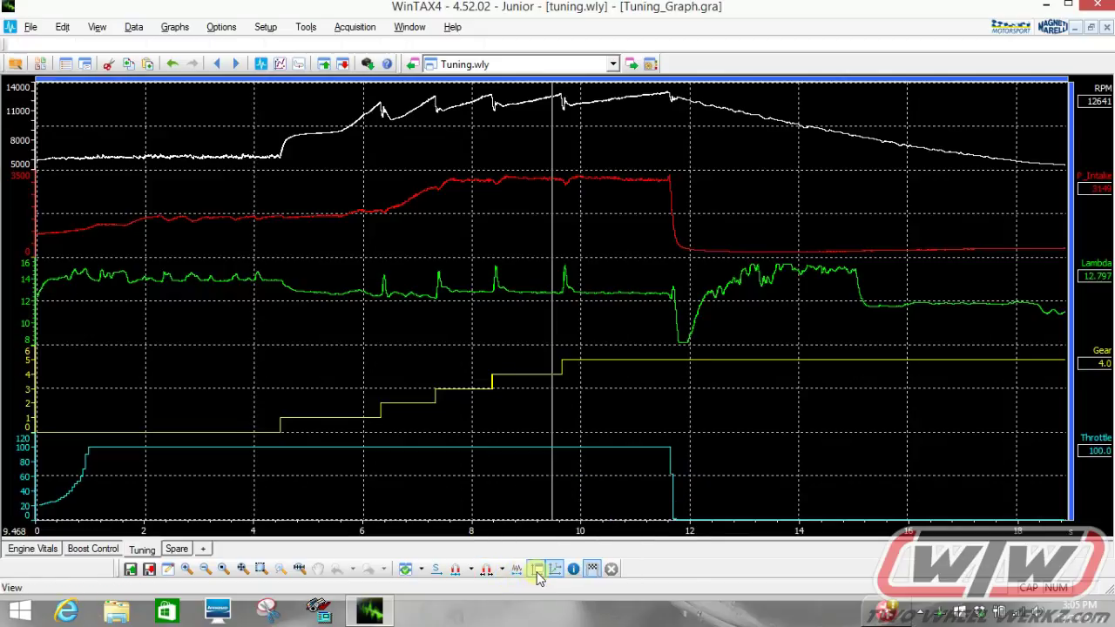
click(535, 570)
click(547, 429)
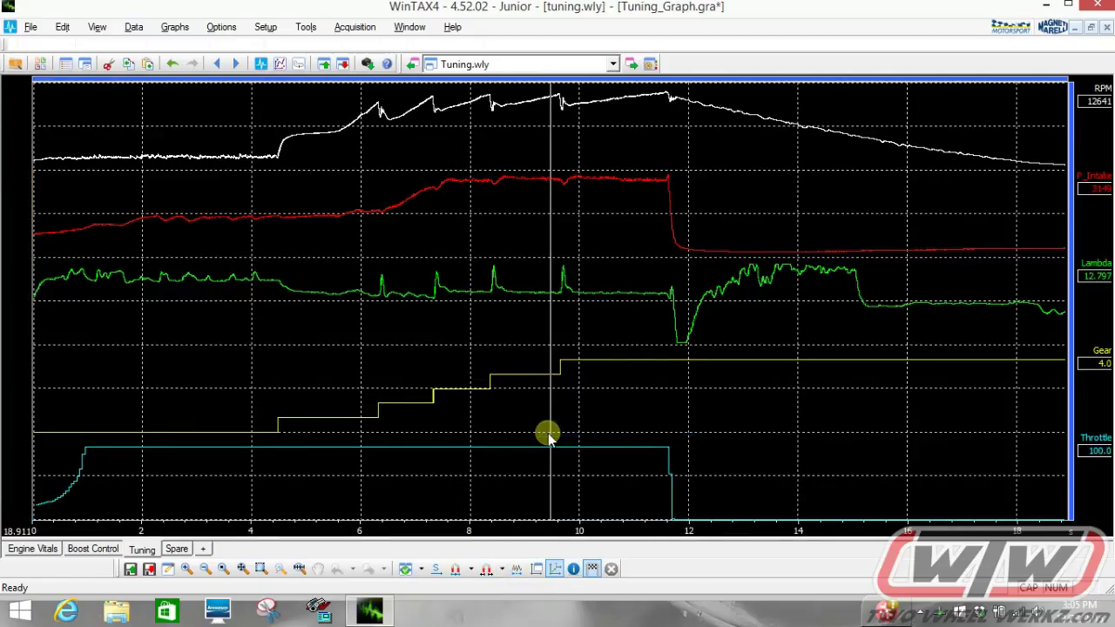
click(535, 569)
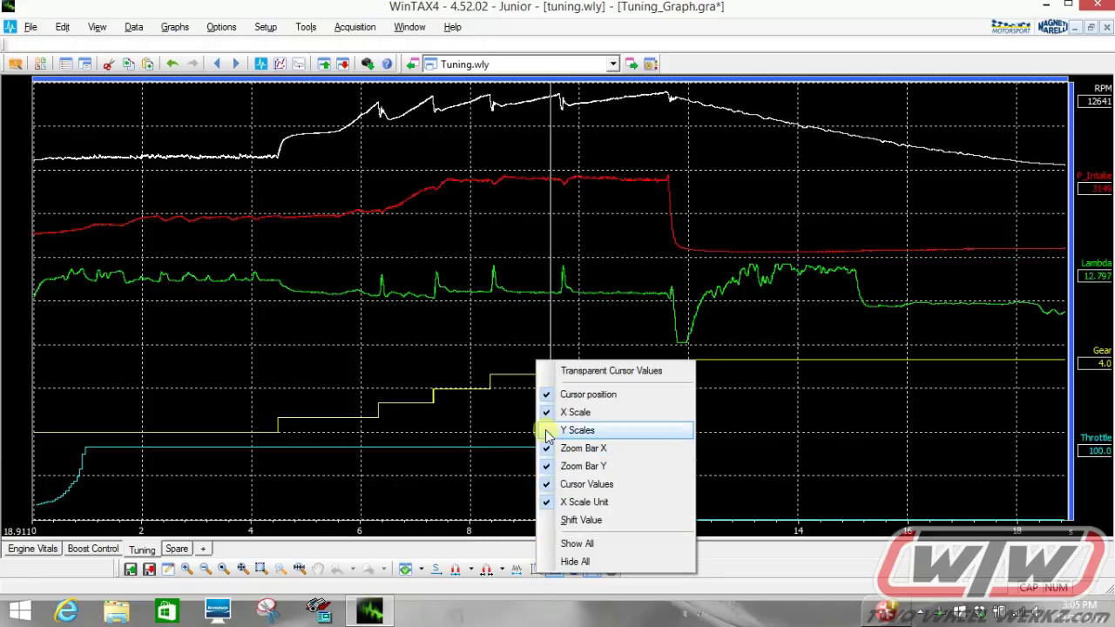
click(547, 431)
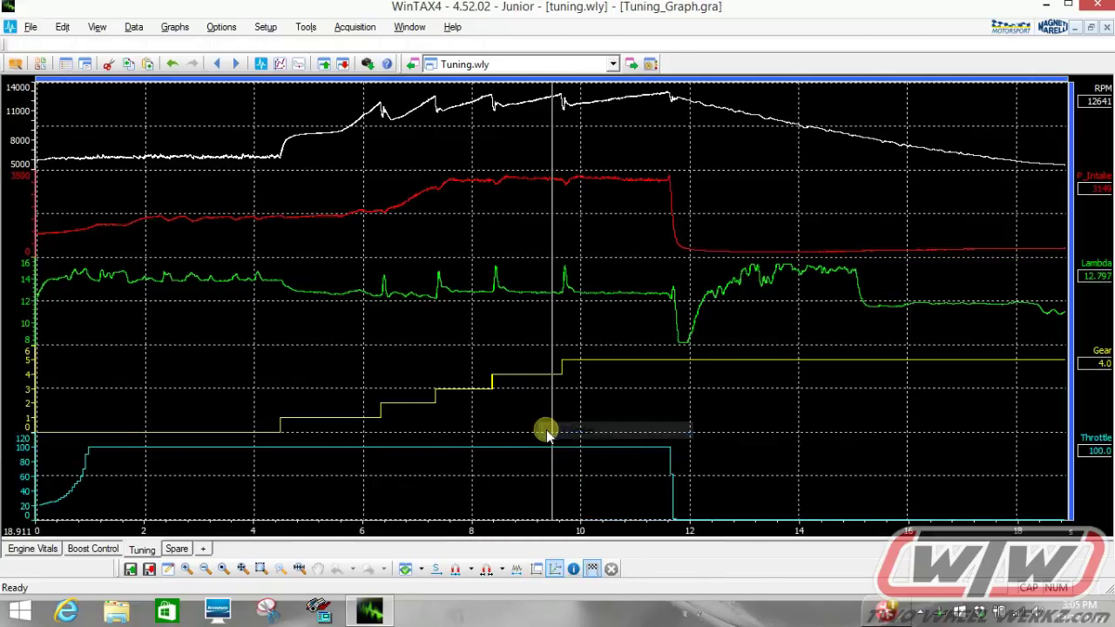
Open the Channel Browser listing the logged channels from Advance to LoadValve_PWM.
click(41, 64)
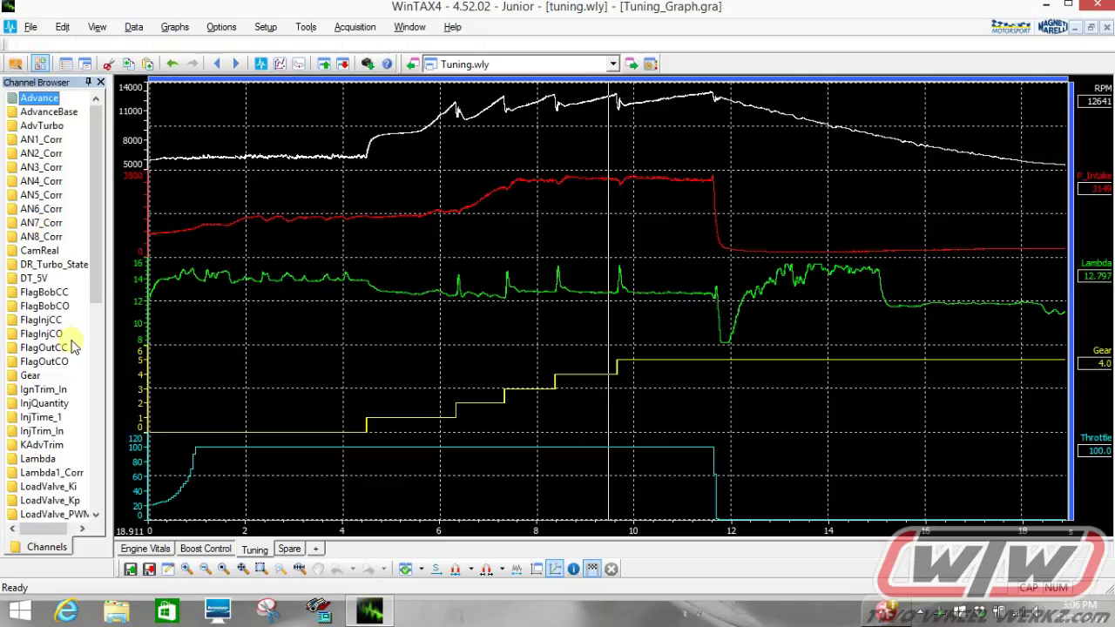
Delete the Throttle trace, then drag Throttle back onto the graph bottom below Gear.
click(1095, 445)
click(1096, 443)
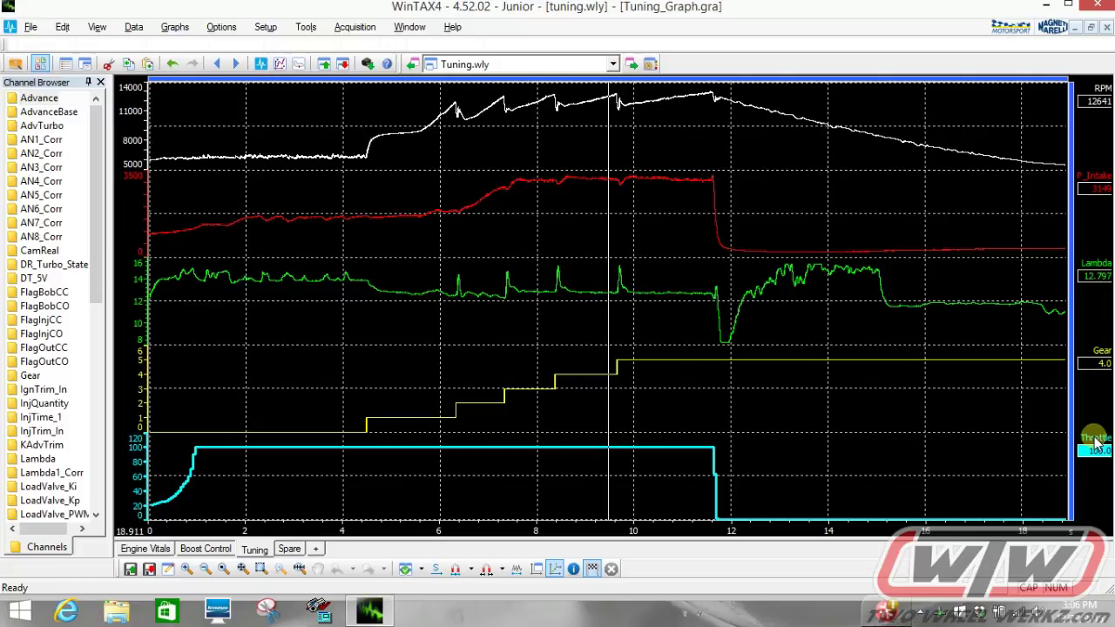
key(Delete)
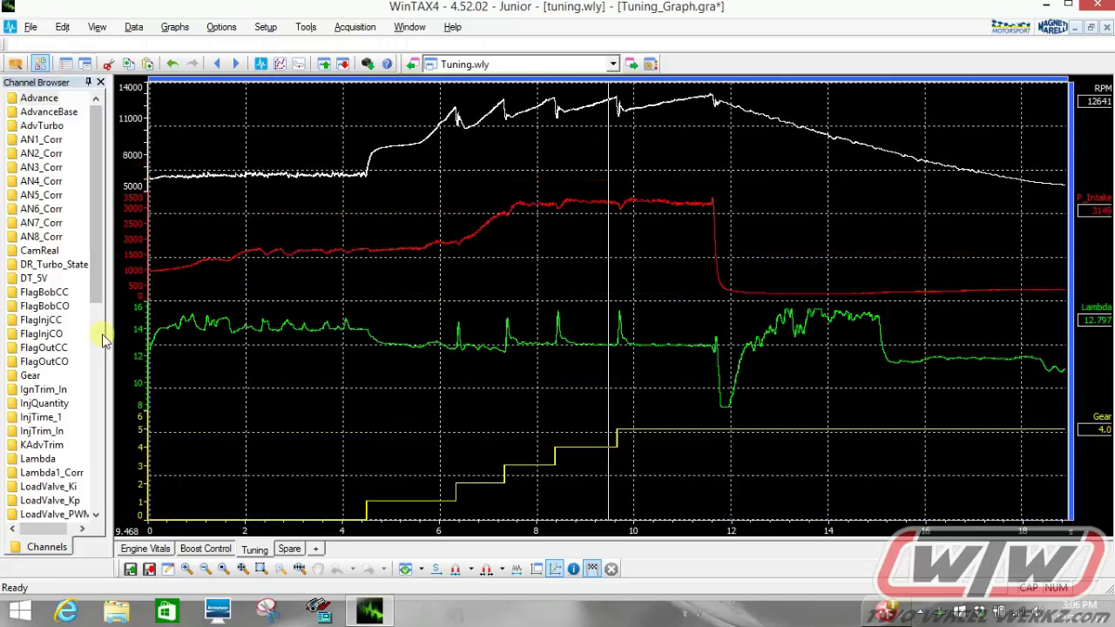
mouse_move(94, 293)
mouse_down()
mouse_move(79, 466)
mouse_move(115, 492)
mouse_move(401, 459)
mouse_move(541, 484)
mouse_up()
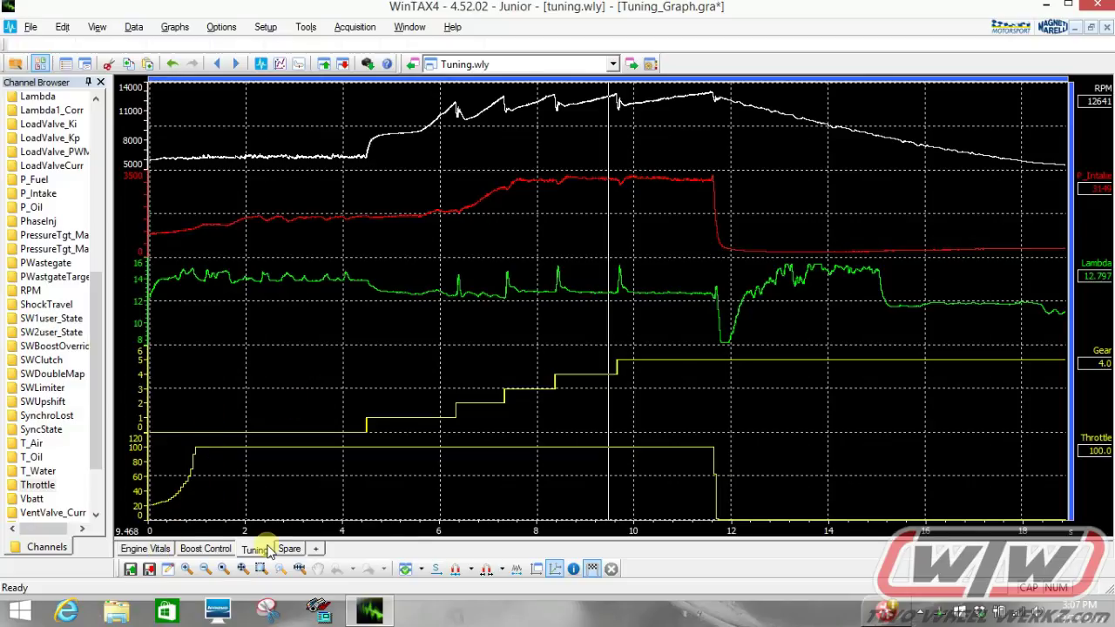
Preview a '1 Graph window' layout in the Layout Wizard, cancel it, and go to Spare.
click(317, 550)
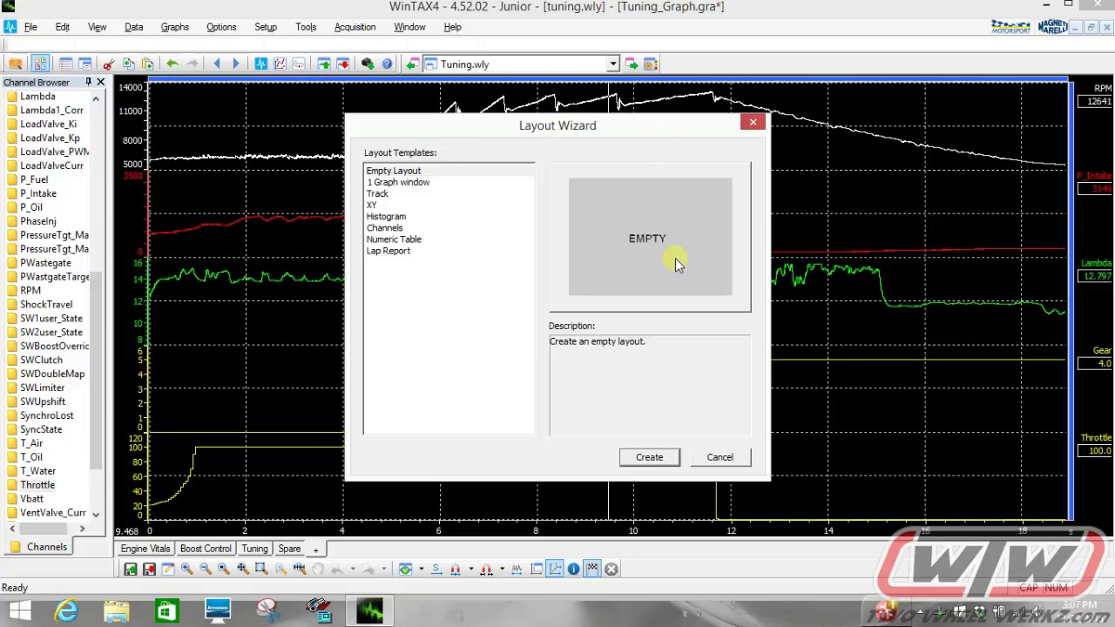
click(399, 182)
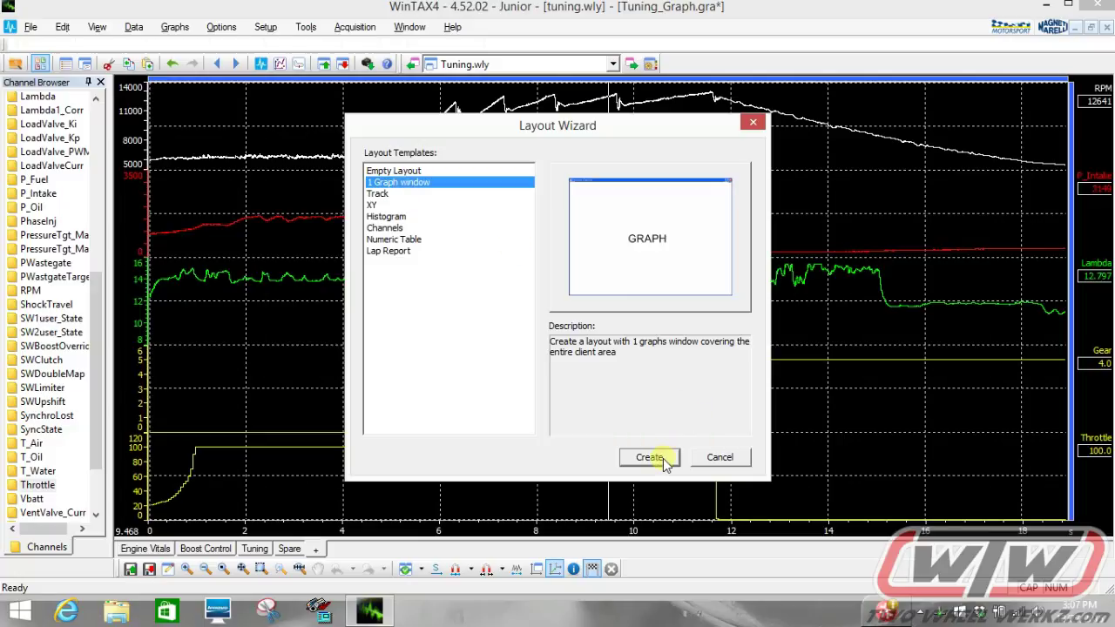
click(753, 122)
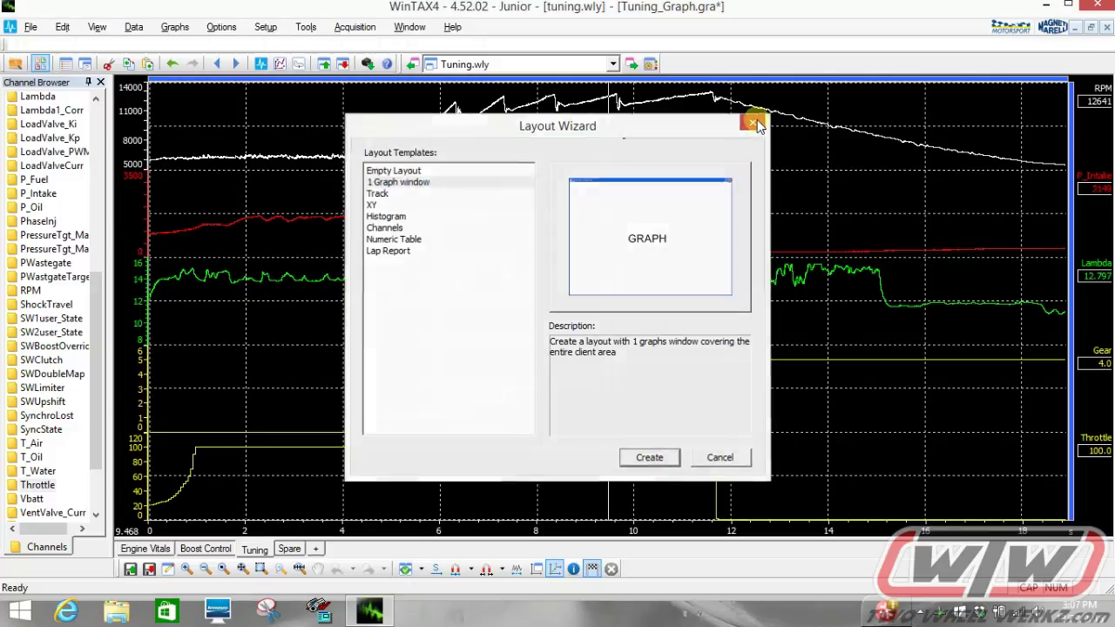
click(290, 549)
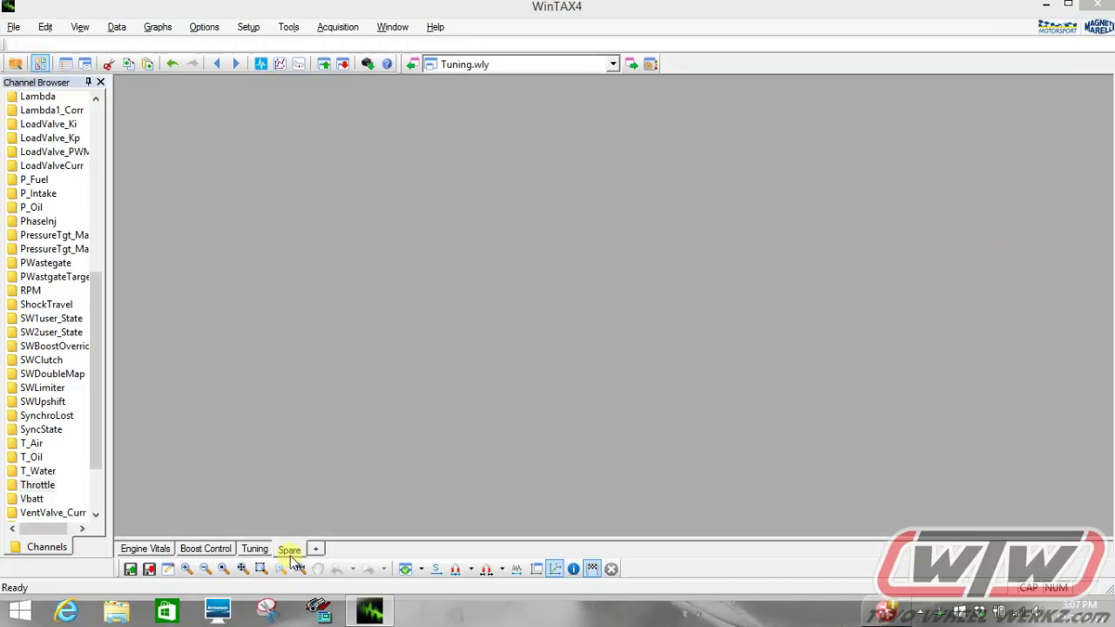
Save the Tuning changes and add RPM and P_Intake to the Spare graph.
click(563, 351)
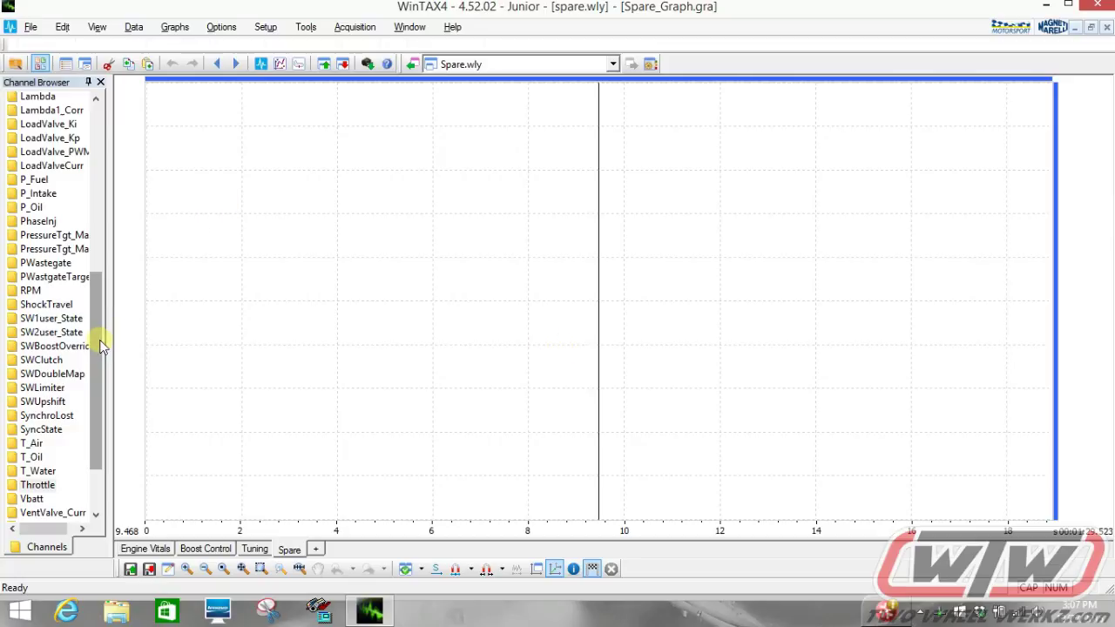
drag(98, 344, 105, 293)
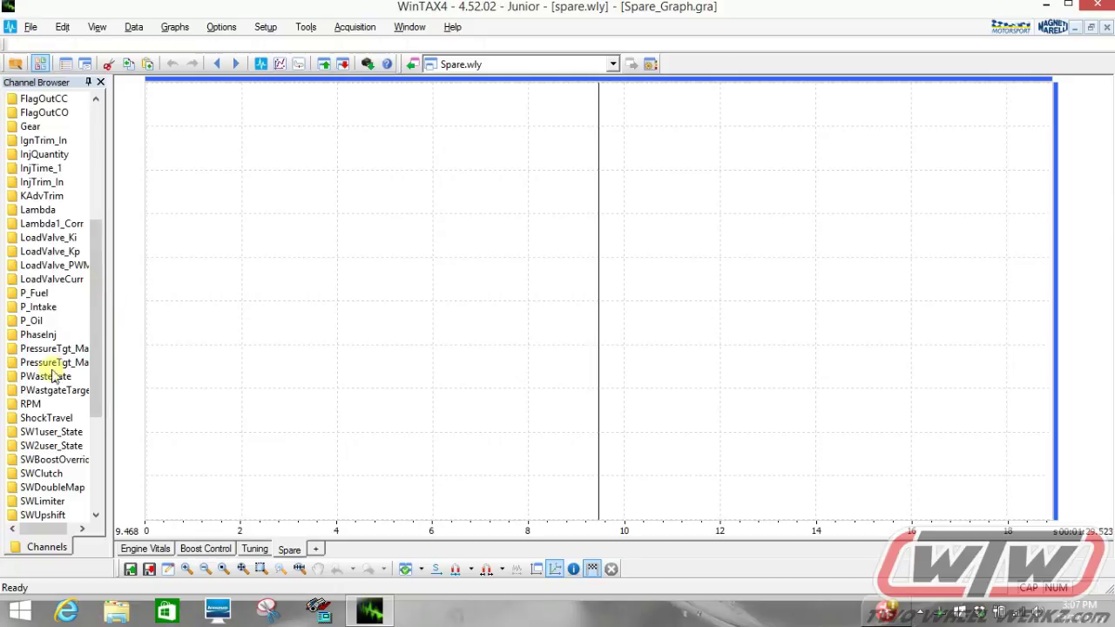
drag(35, 402, 218, 338)
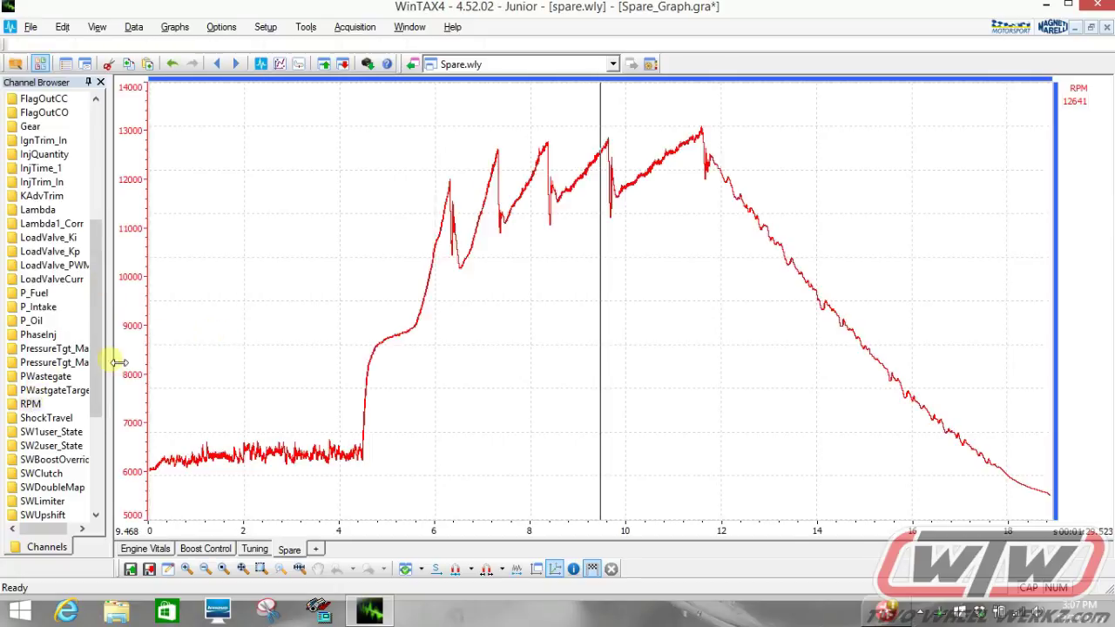
mouse_move(35, 308)
mouse_down()
mouse_move(206, 389)
mouse_move(447, 437)
mouse_up()
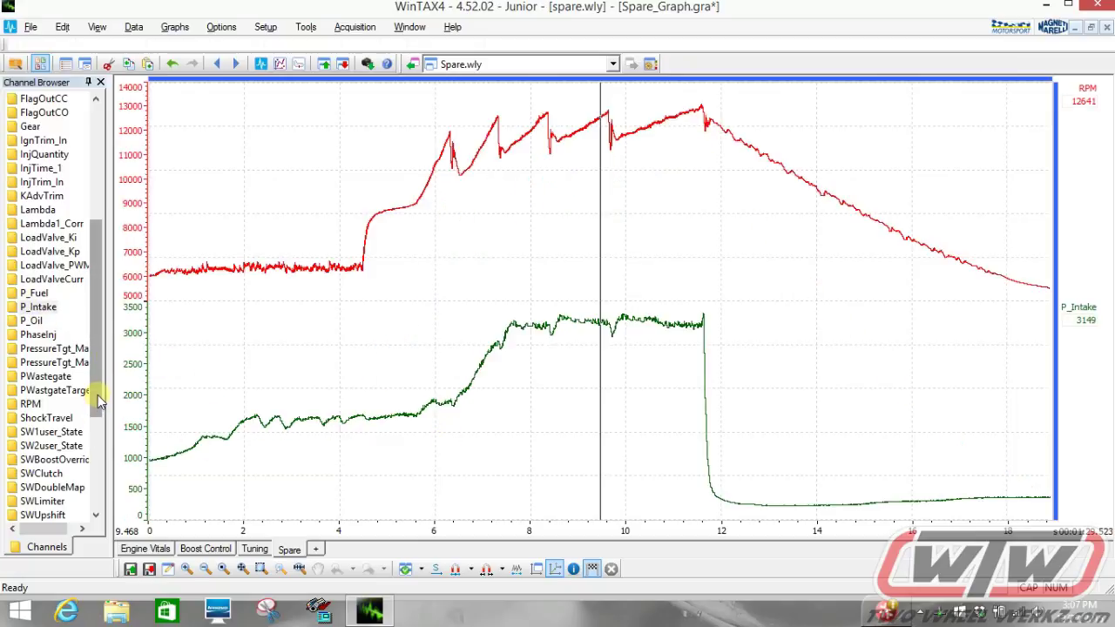
Add the Gear and Vbatt channels to the Spare graph below P_Intake.
drag(99, 402, 96, 358)
drag(29, 199, 395, 472)
drag(94, 296, 101, 413)
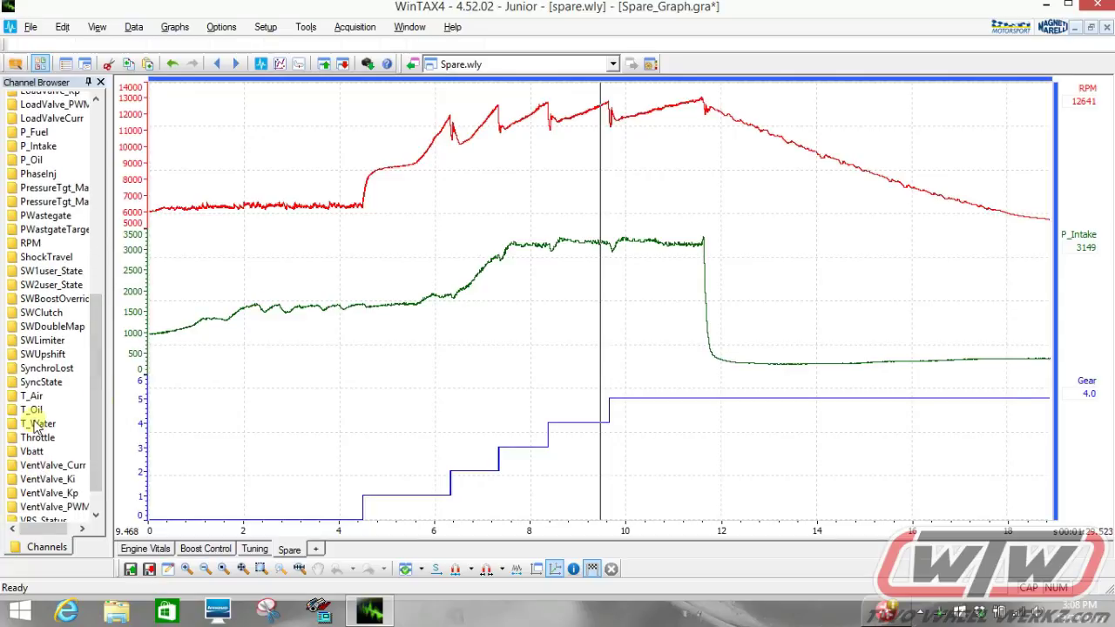
mouse_move(33, 451)
mouse_down()
mouse_move(215, 531)
mouse_move(415, 477)
mouse_move(521, 488)
mouse_up()
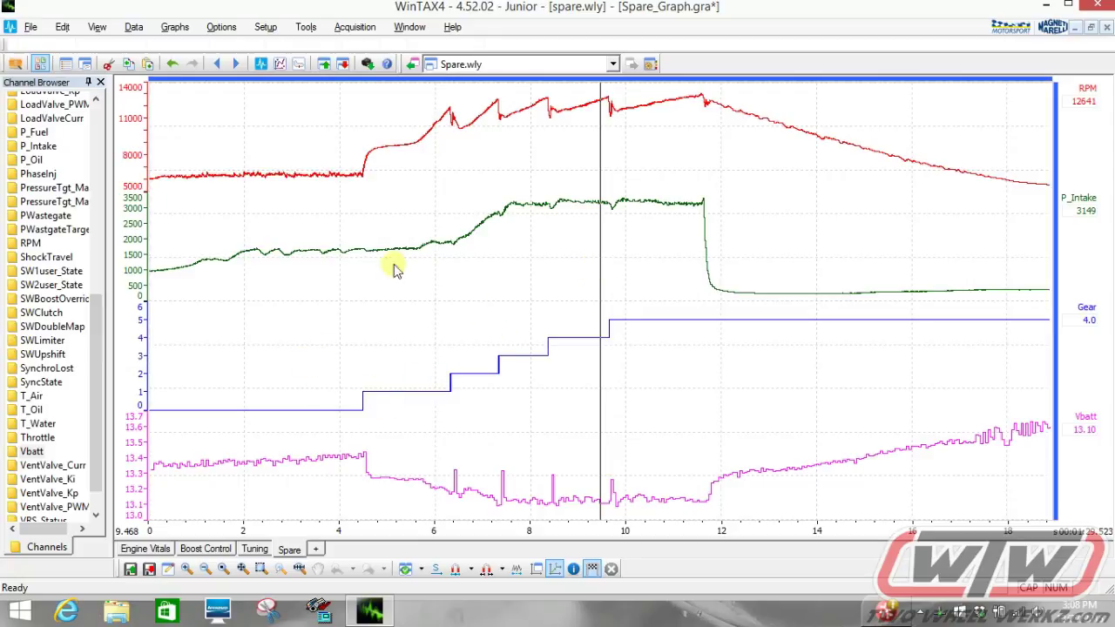
Save the Spare graph when leaving it, then return from Tuning to the Spare page.
click(254, 554)
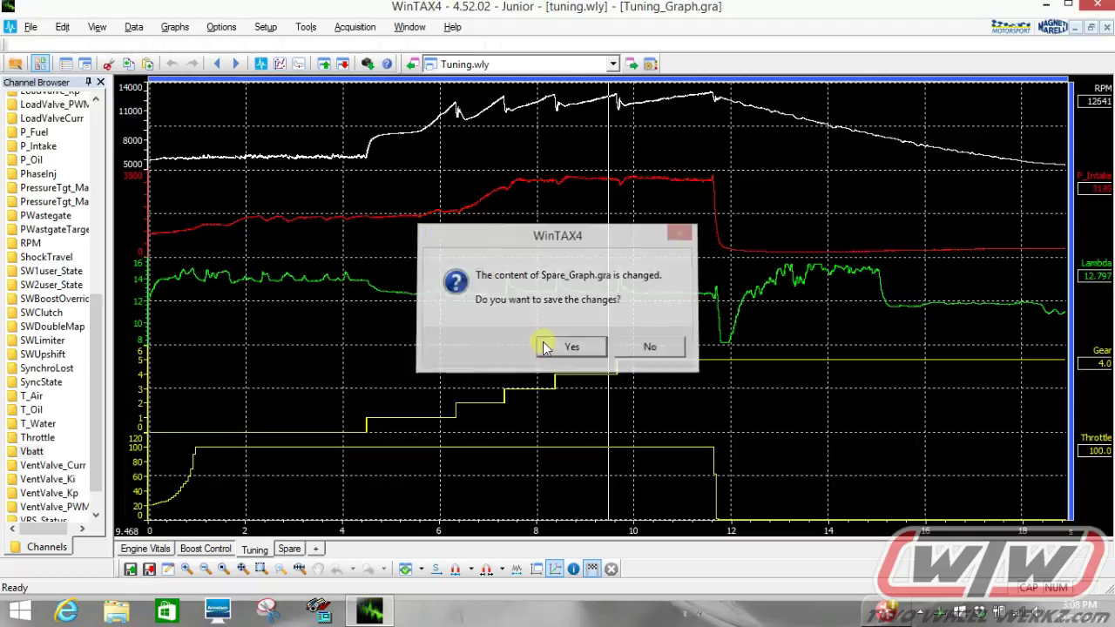
click(542, 342)
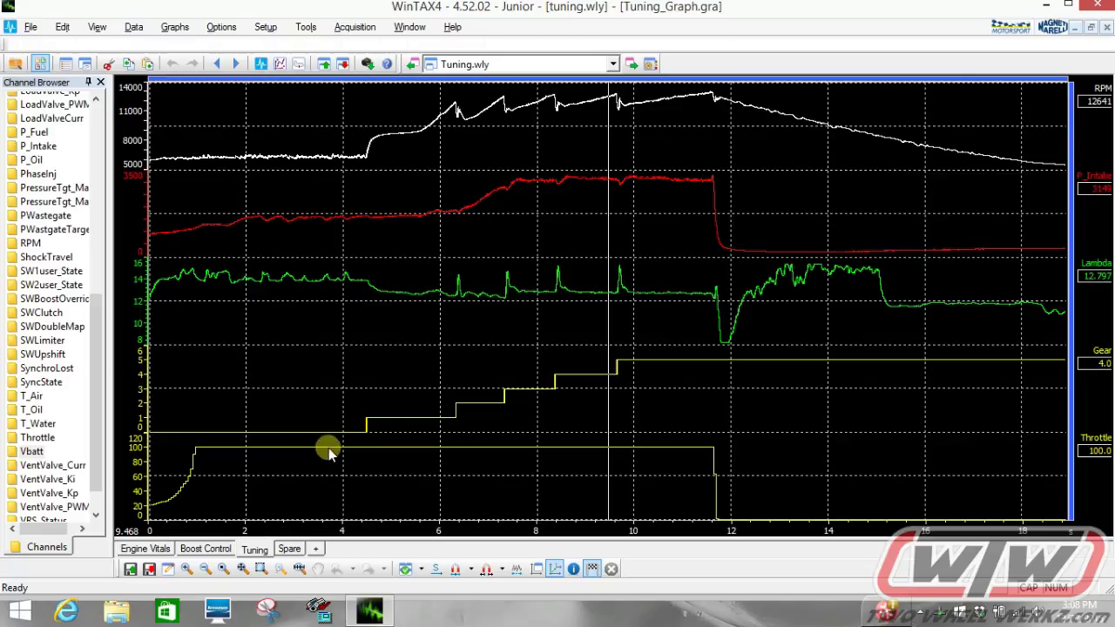
click(289, 550)
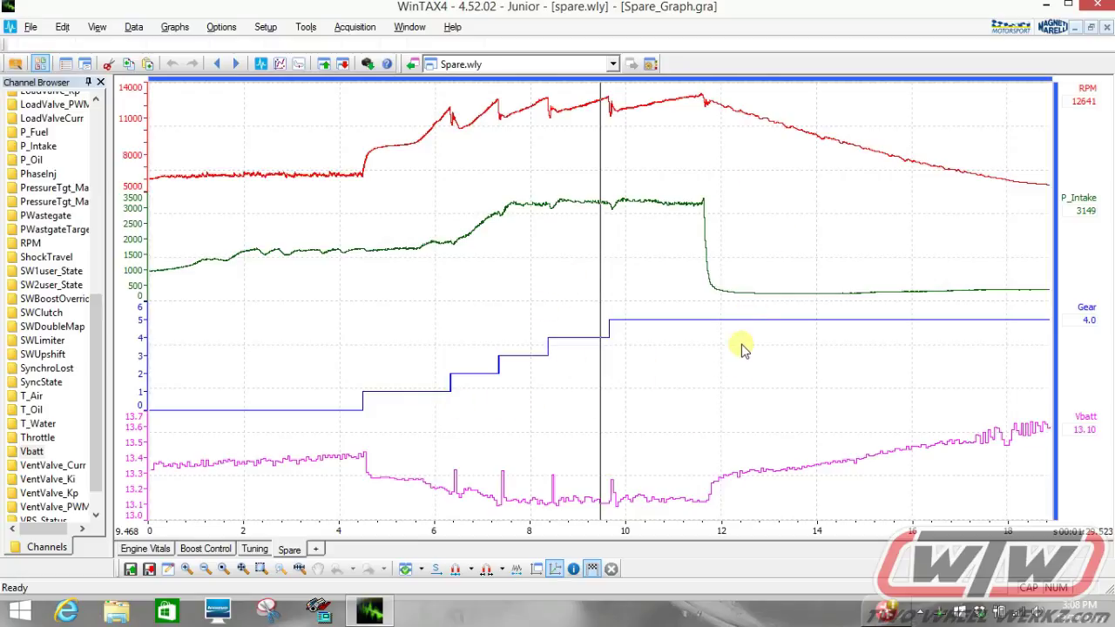
Open the Graph Configuration dialog for Spare_Graph via its Properties menu item.
click(633, 242)
right_click(634, 243)
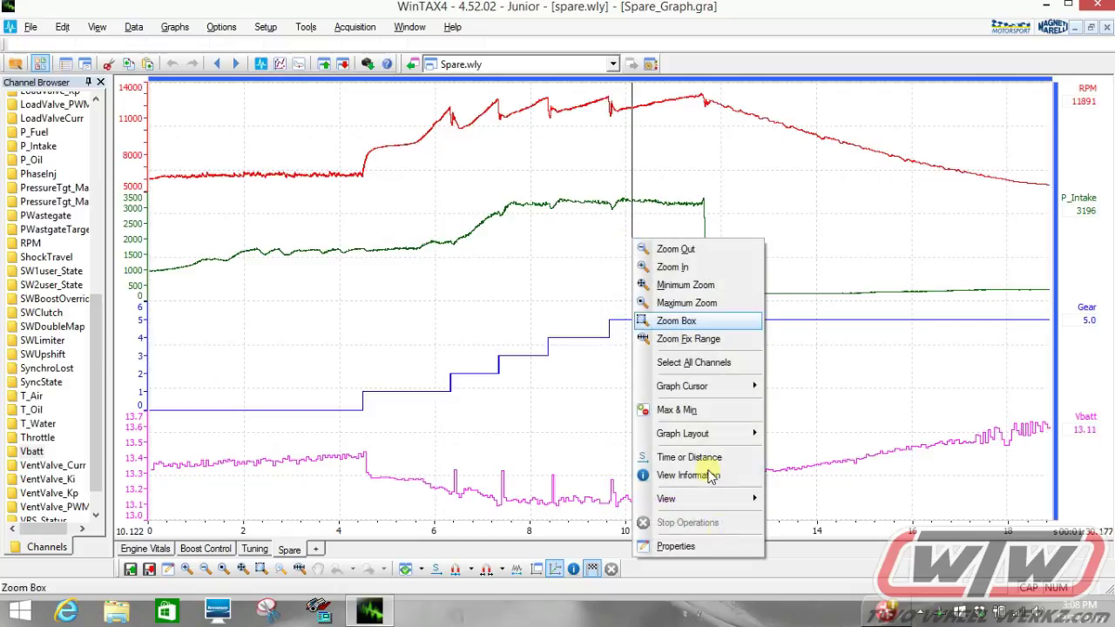
click(675, 546)
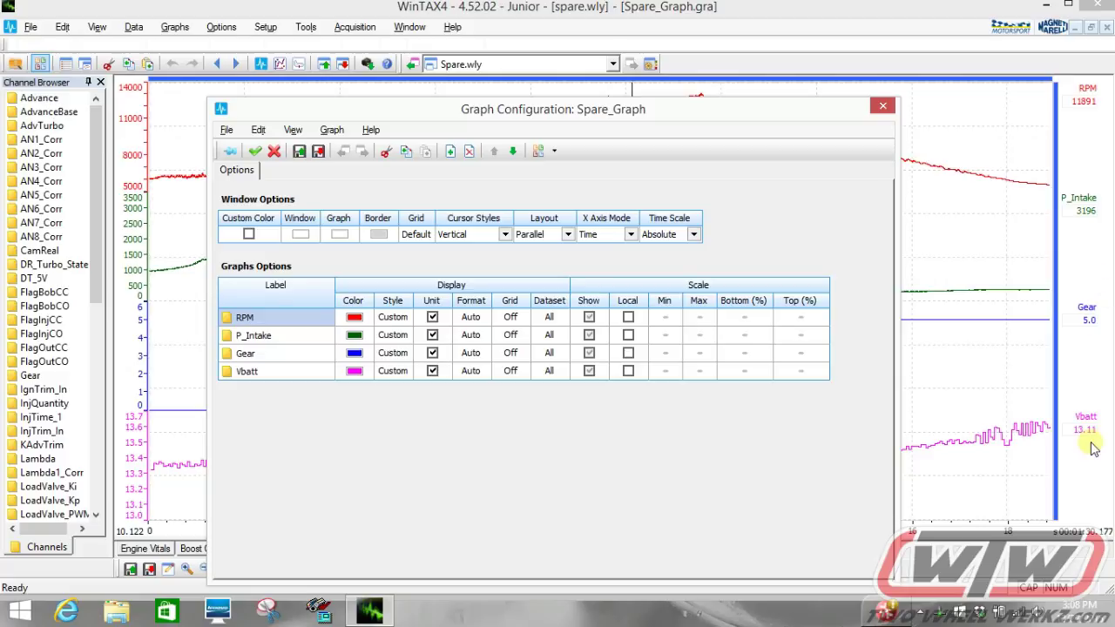
Set both the window background and the plot area of the Spare graph to black.
click(298, 235)
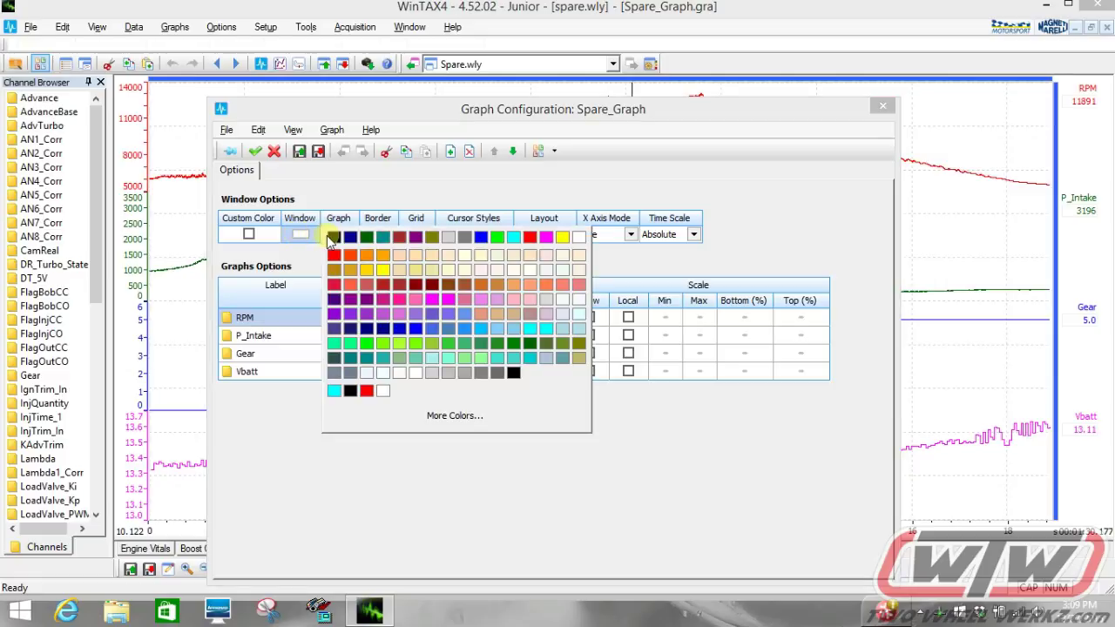
click(332, 242)
click(338, 237)
click(370, 242)
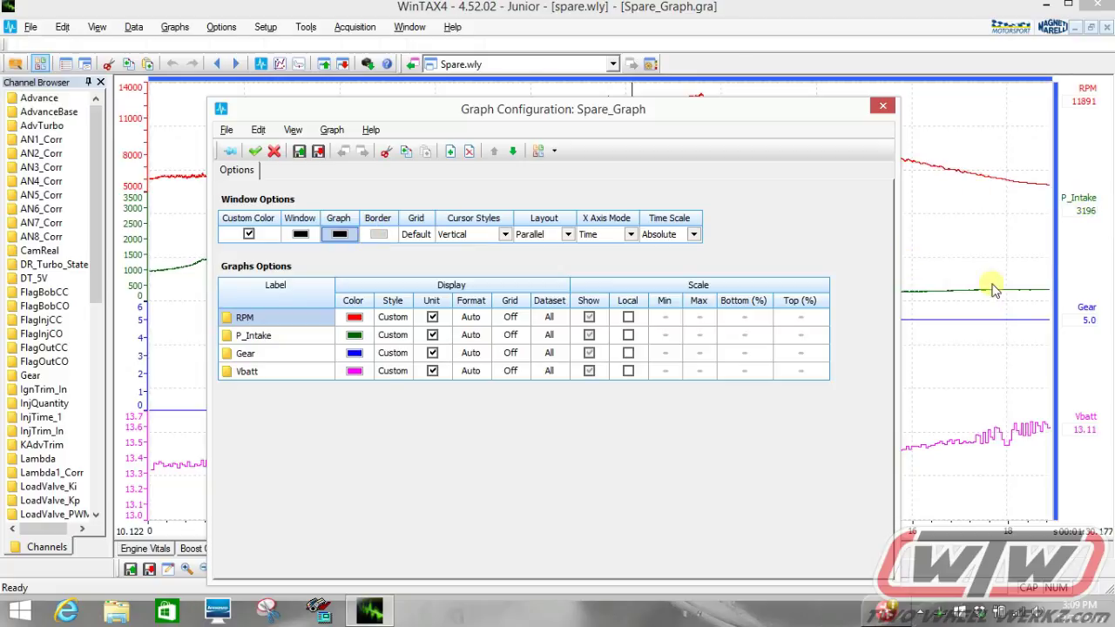
Colour the P_Intake trace red and the RPM trace white.
click(354, 336)
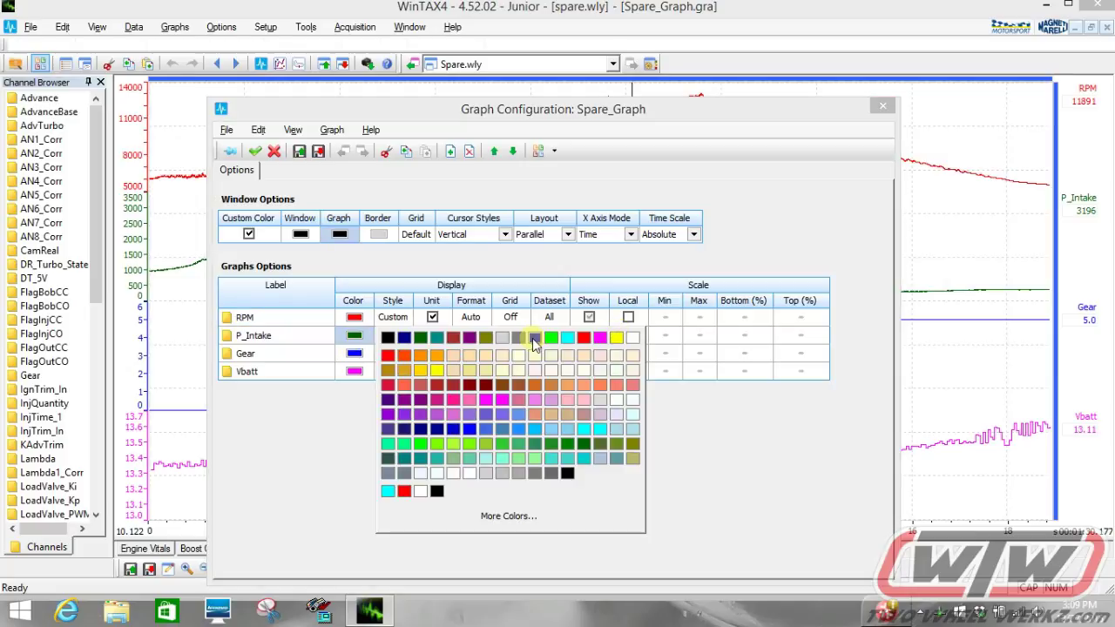
click(584, 340)
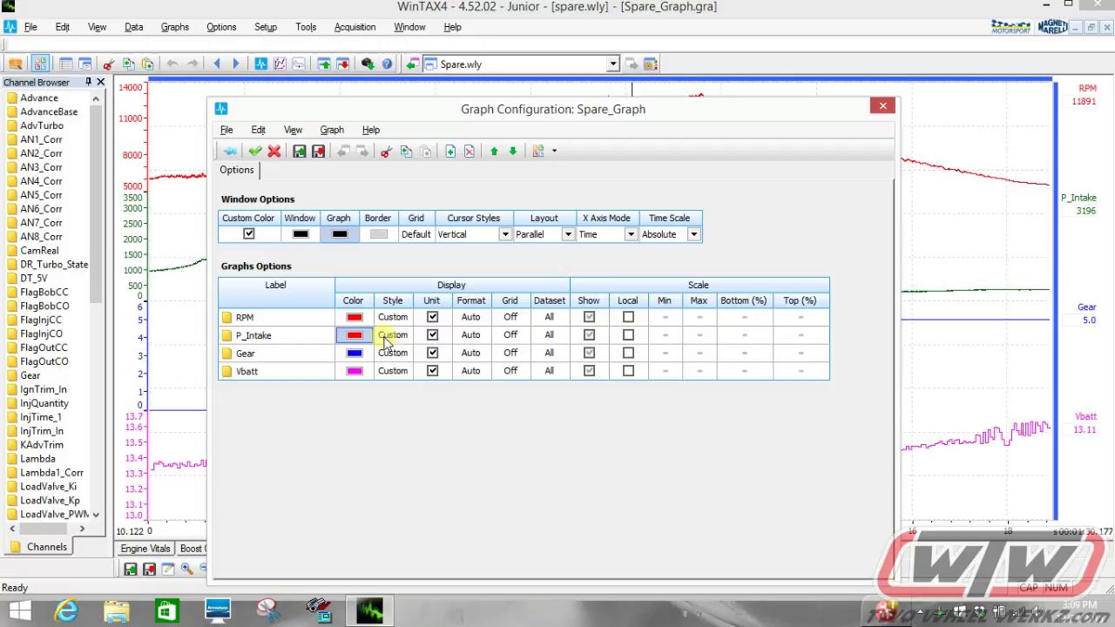
click(354, 317)
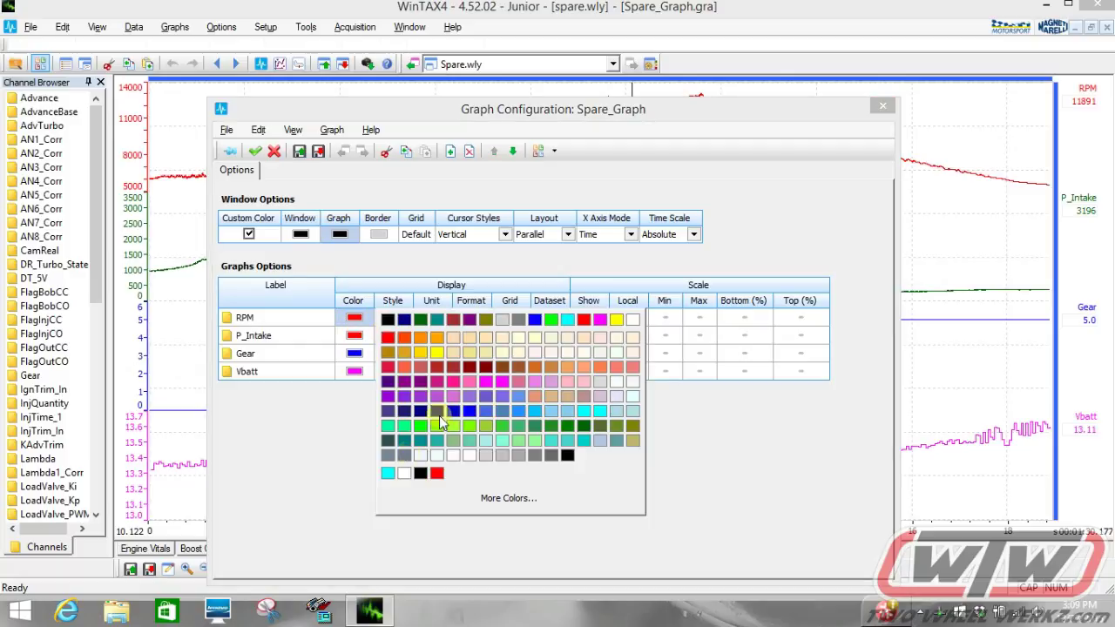
click(632, 320)
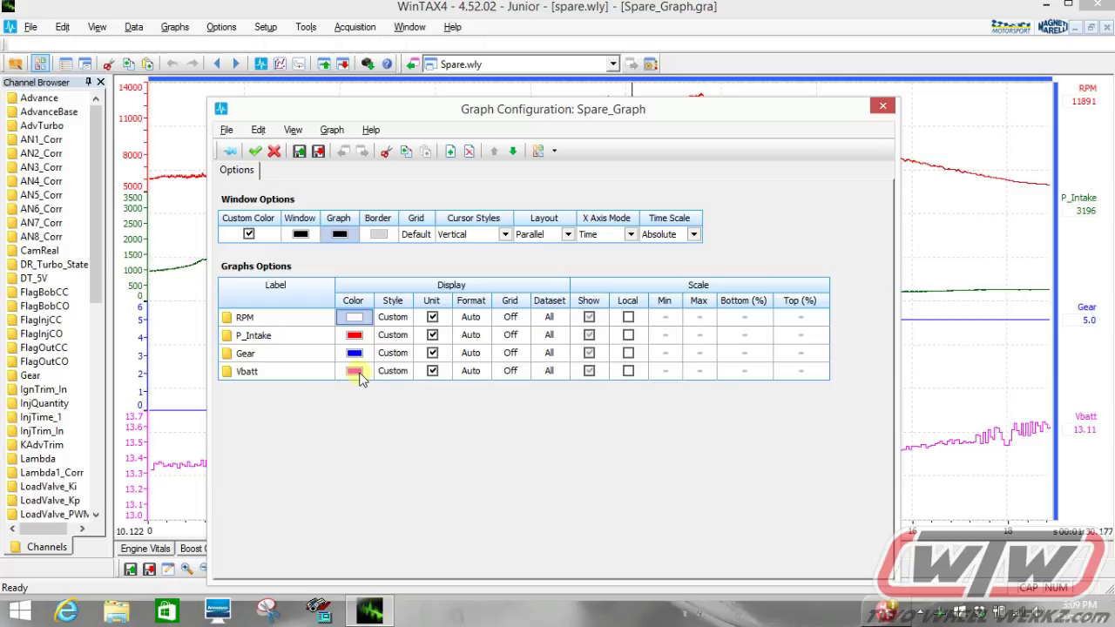
Move Vbatt above Gear and back, then apply the colour changes to the Spare graph.
click(266, 342)
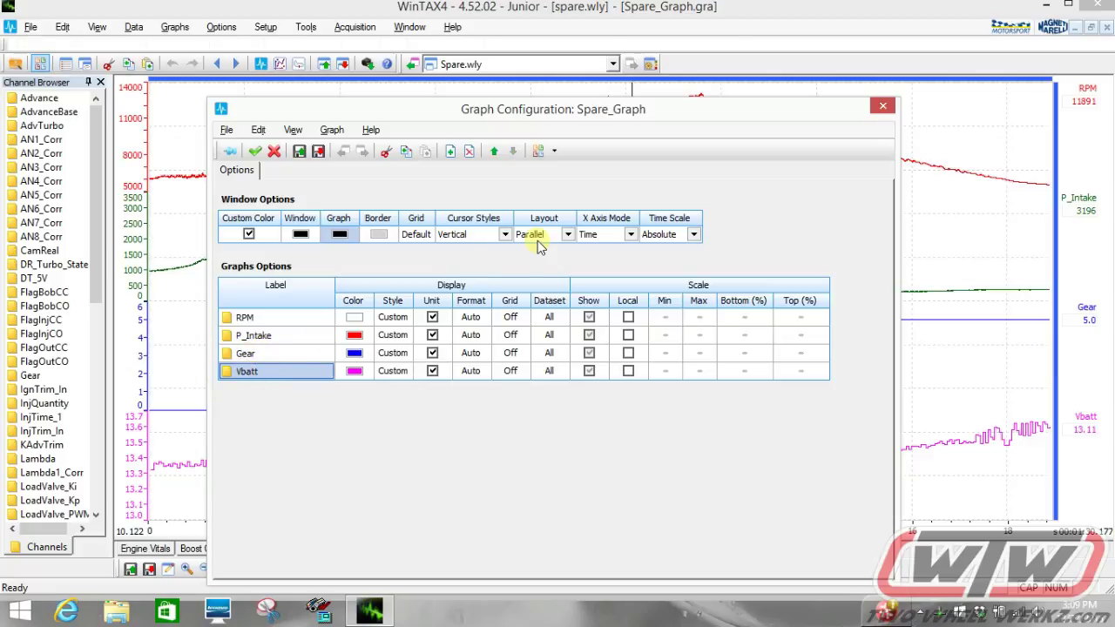
click(496, 155)
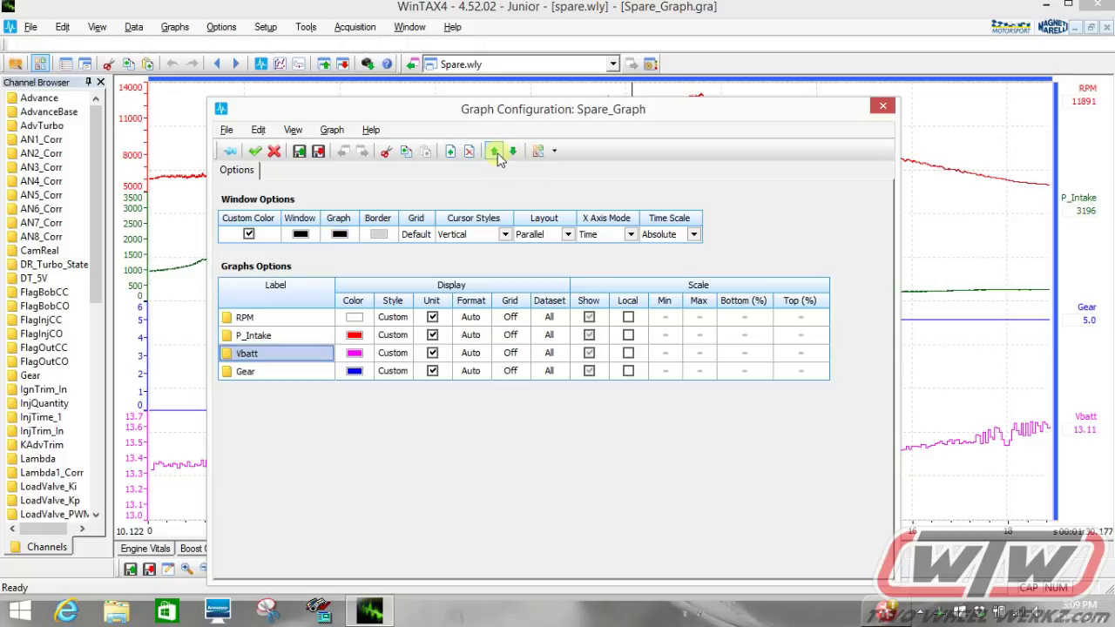
click(514, 154)
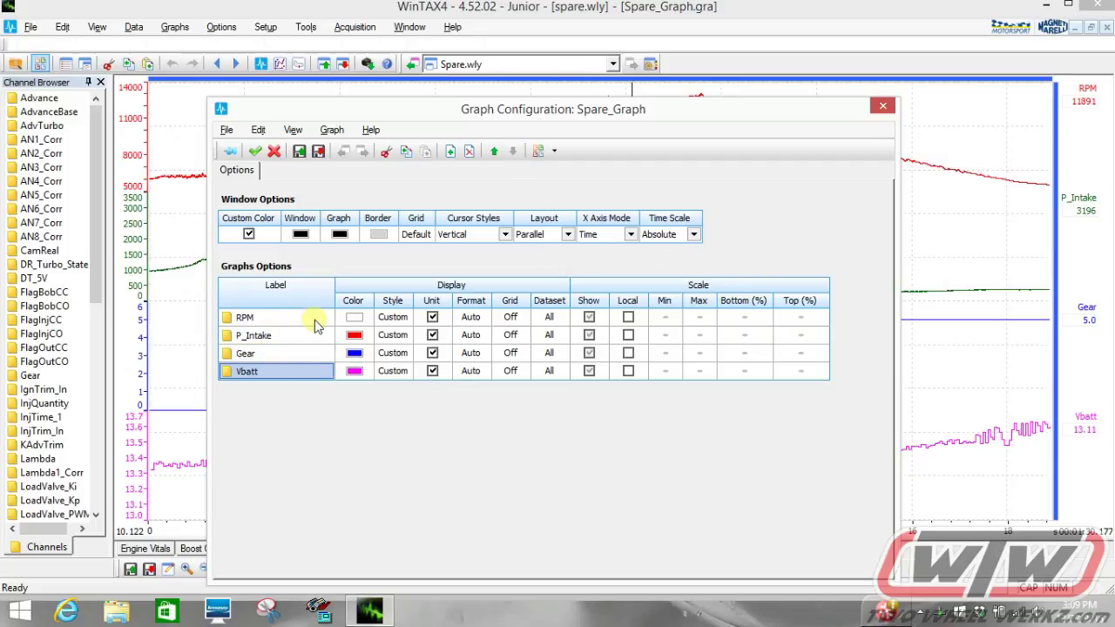
click(255, 152)
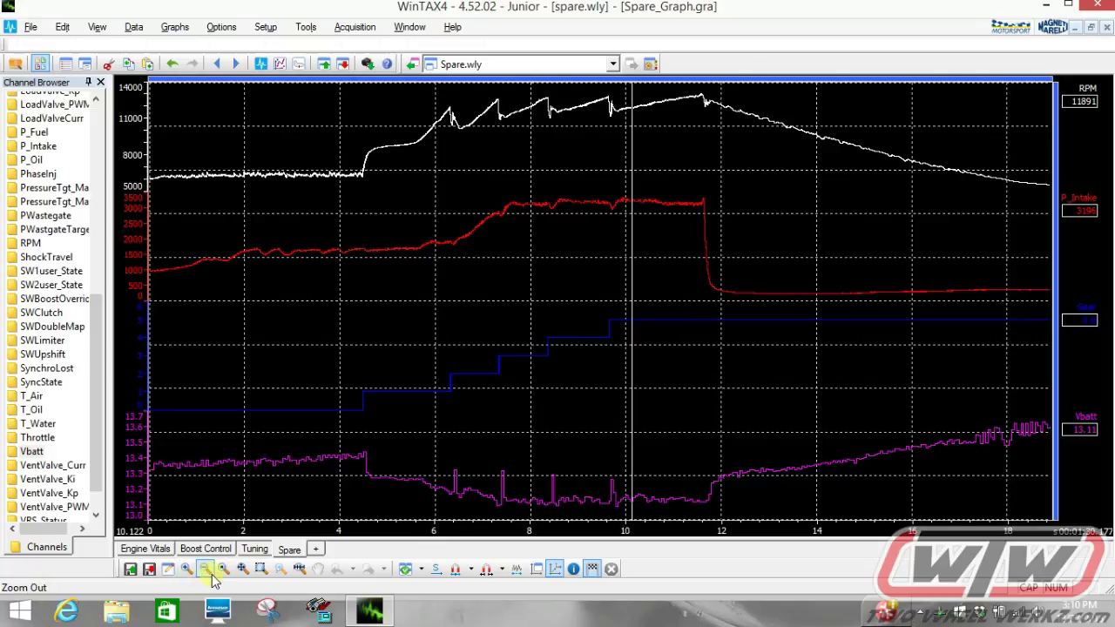
Open the Spare graph's context menu showing Zoom In, Zoom Out and other zoom commands.
right_click(587, 245)
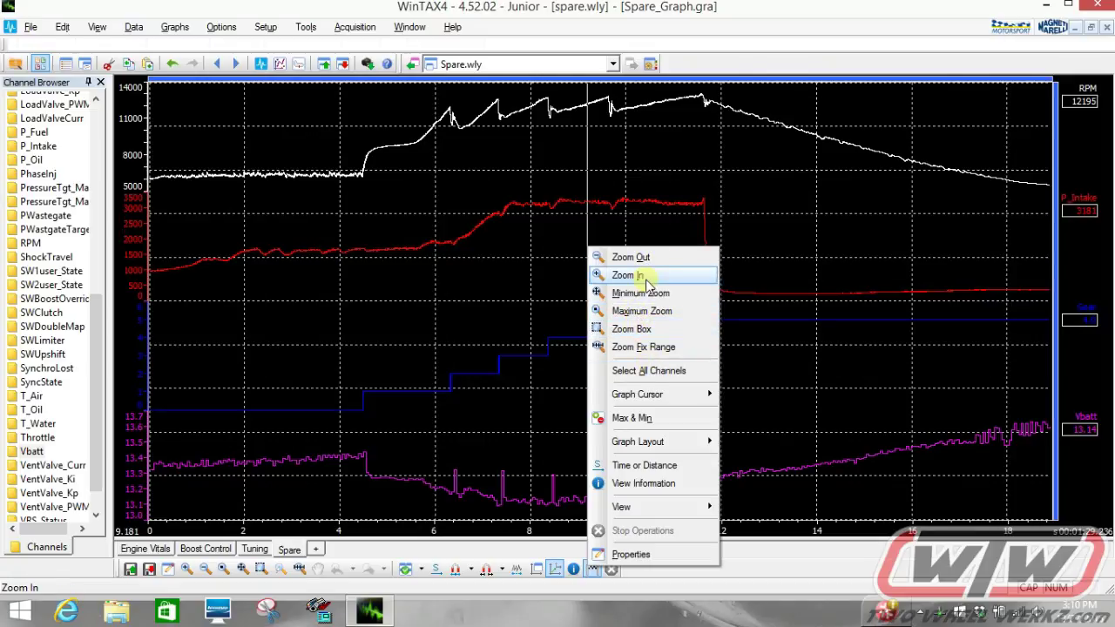
Mark the 4.317–11.768 s range on the Spare graph and zoom into it.
click(713, 148)
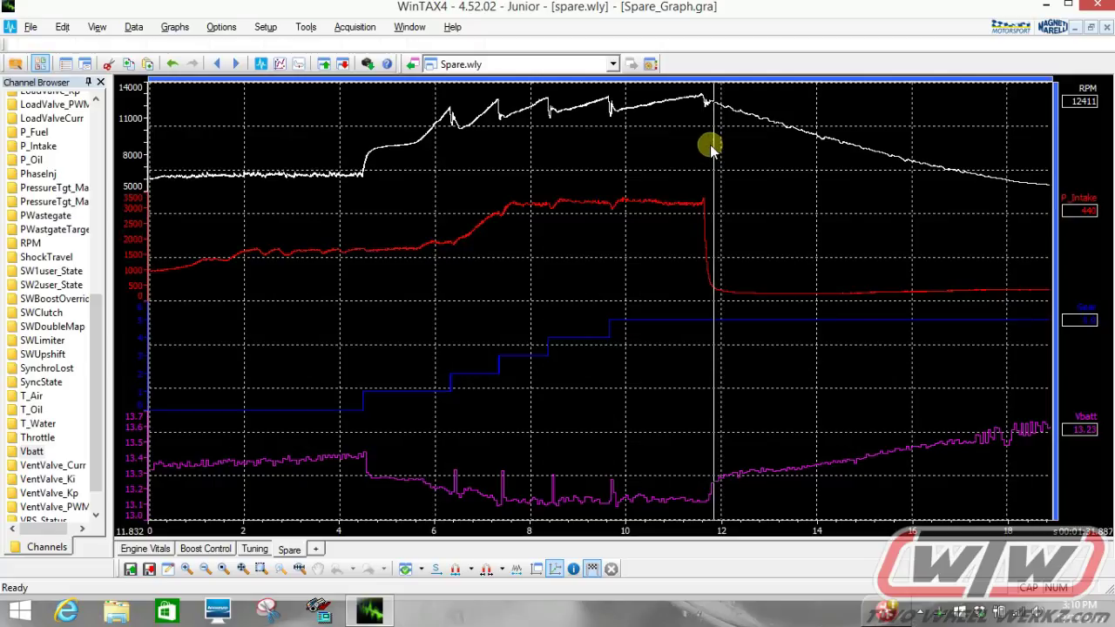
drag(710, 144, 360, 187)
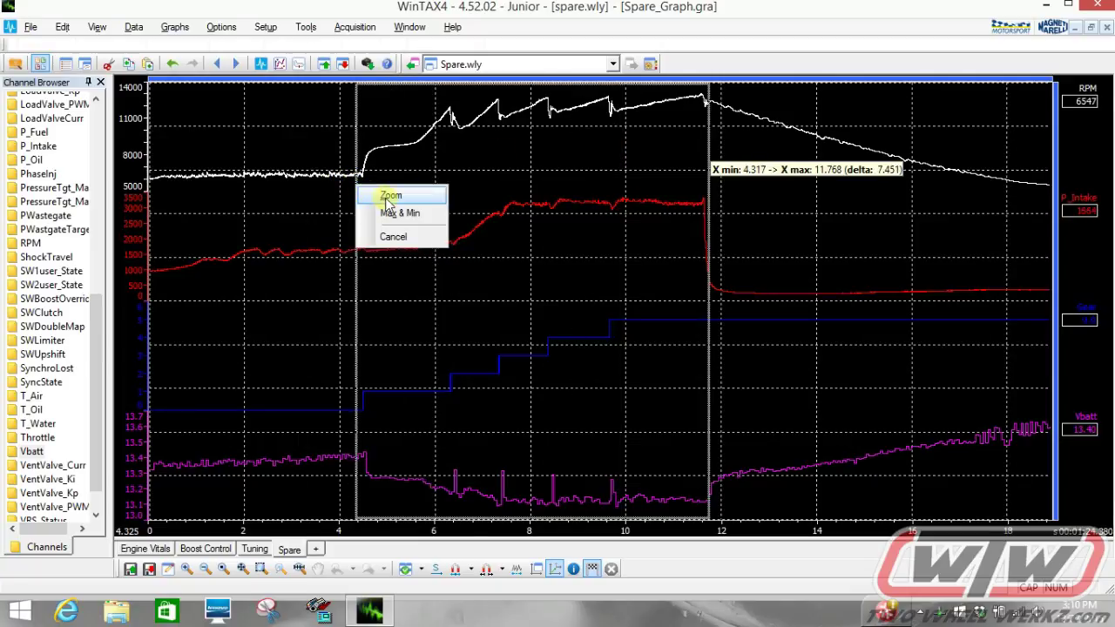
click(385, 197)
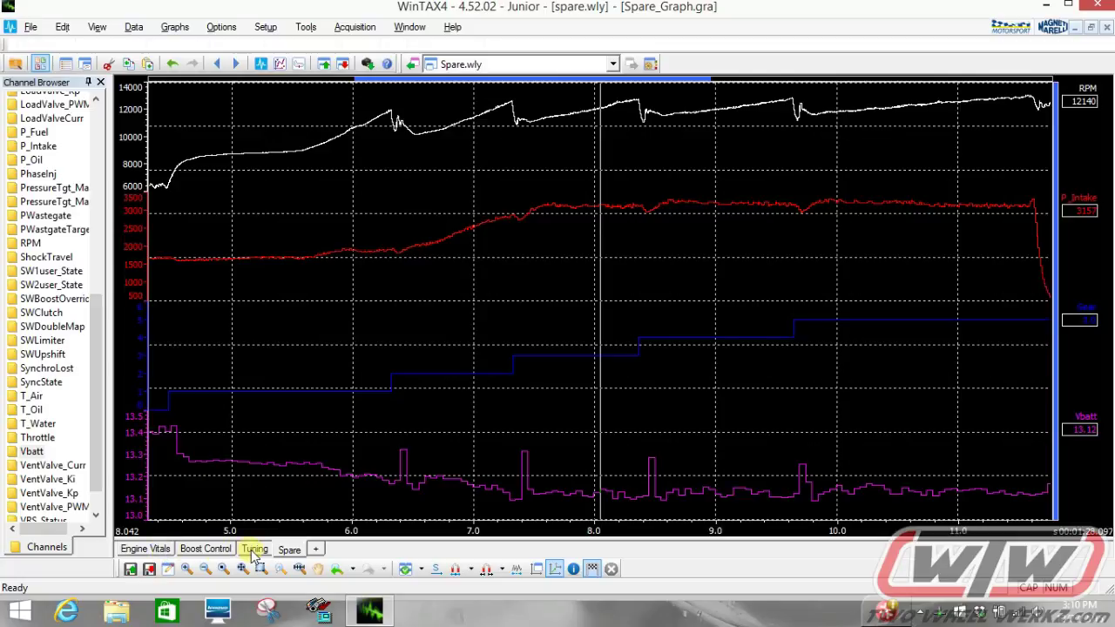
Visit Engine Vitals with the cursor near 9.6 s, then show the Tuning graph sheet.
click(137, 552)
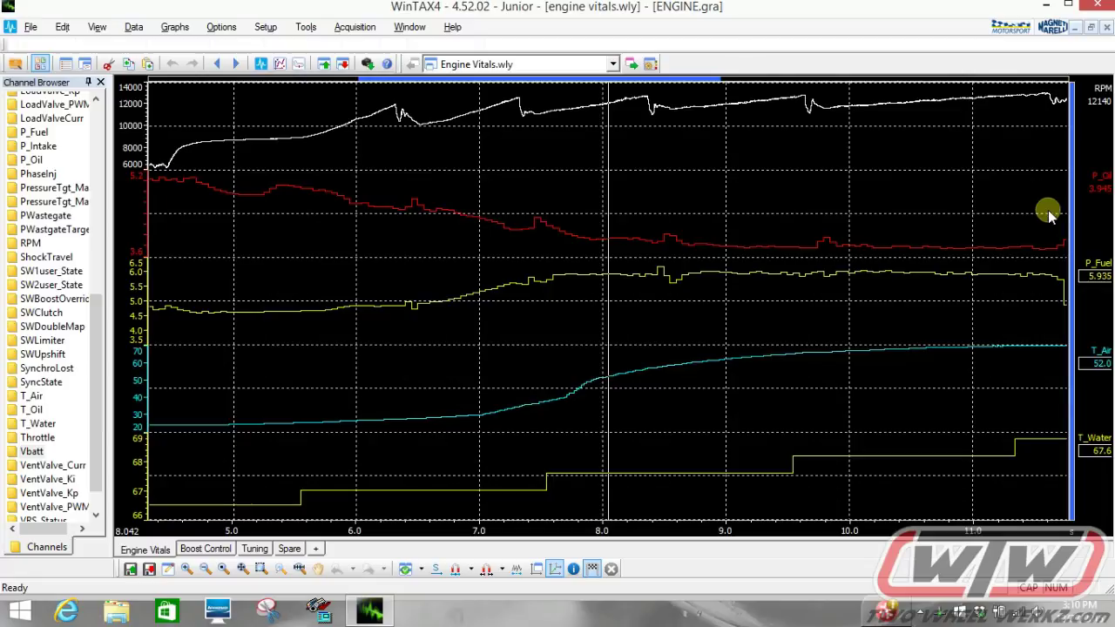
click(801, 230)
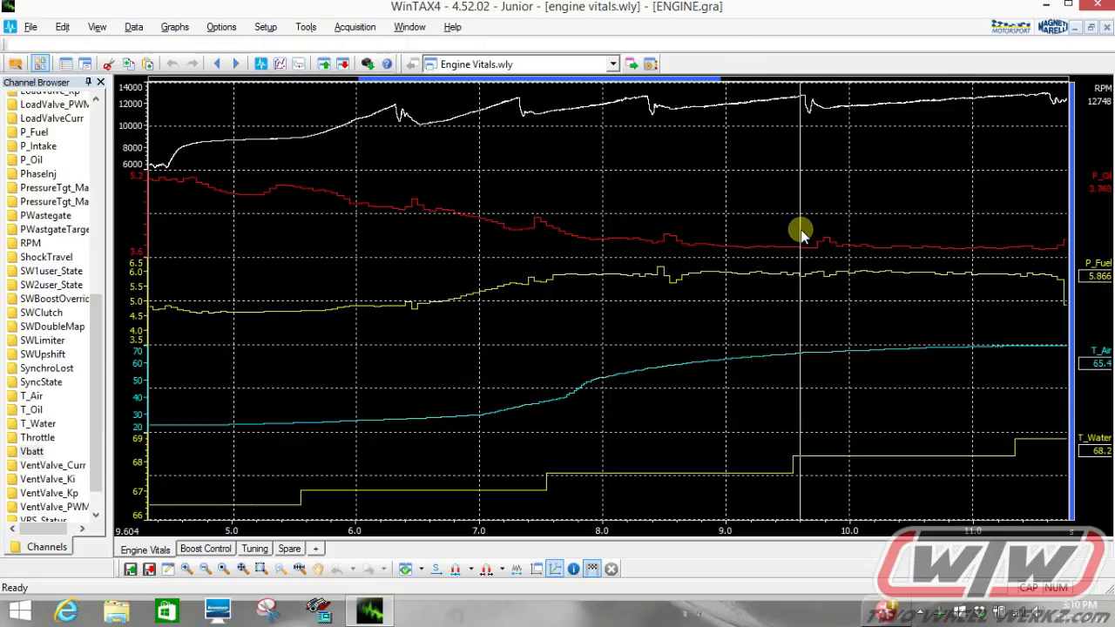
click(254, 548)
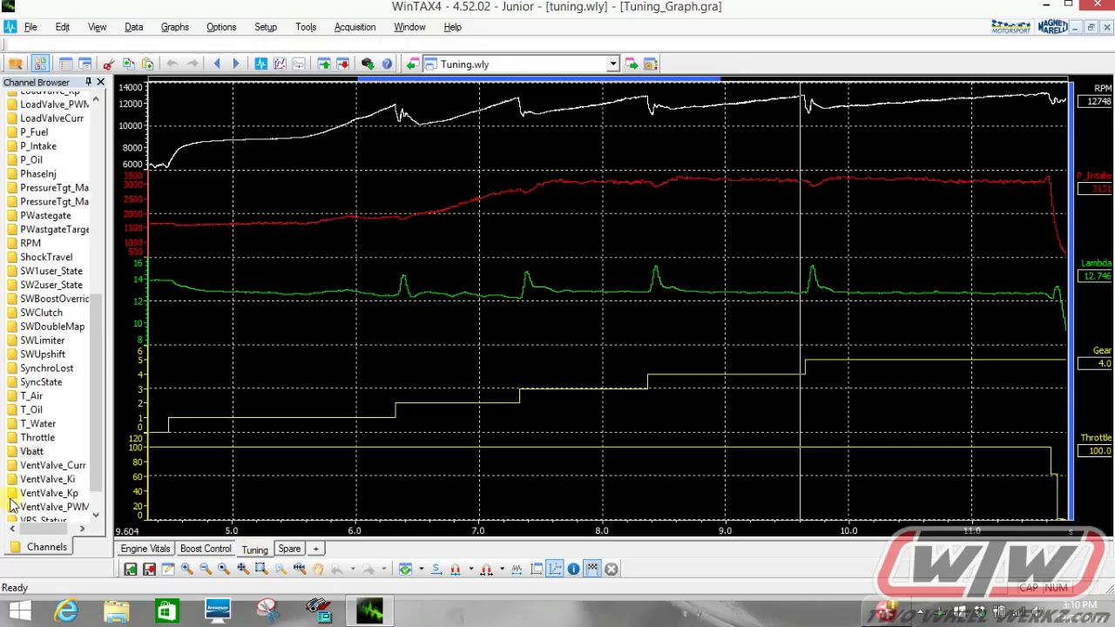
Zoom the Tuning graph to Minimum Zoom and hide the Channel Browser for full width.
right_click(540, 240)
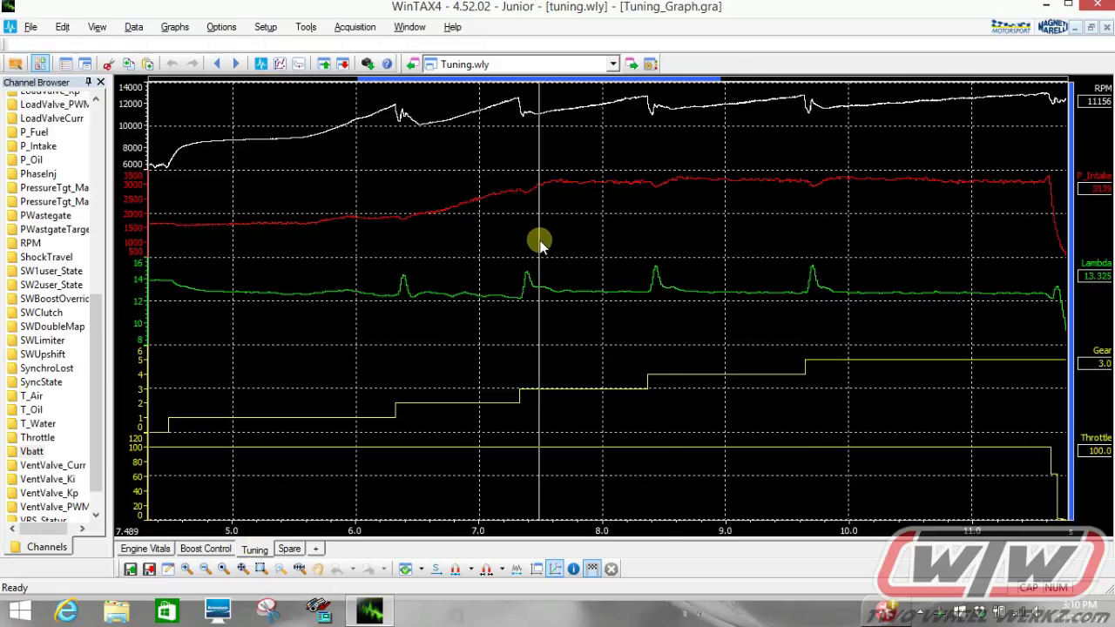
click(578, 288)
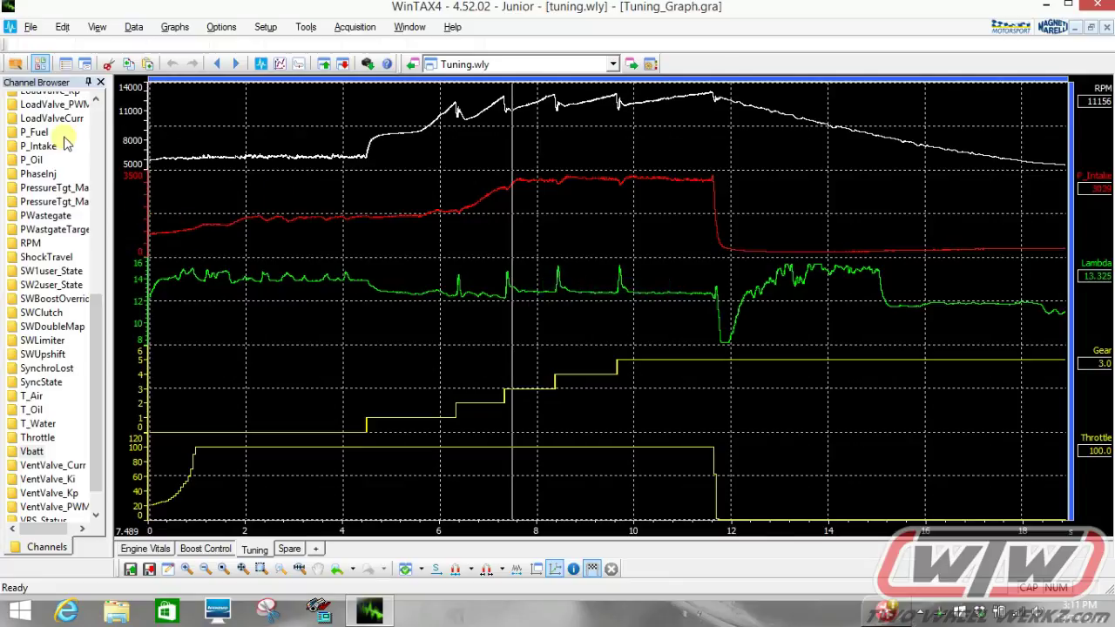
click(39, 64)
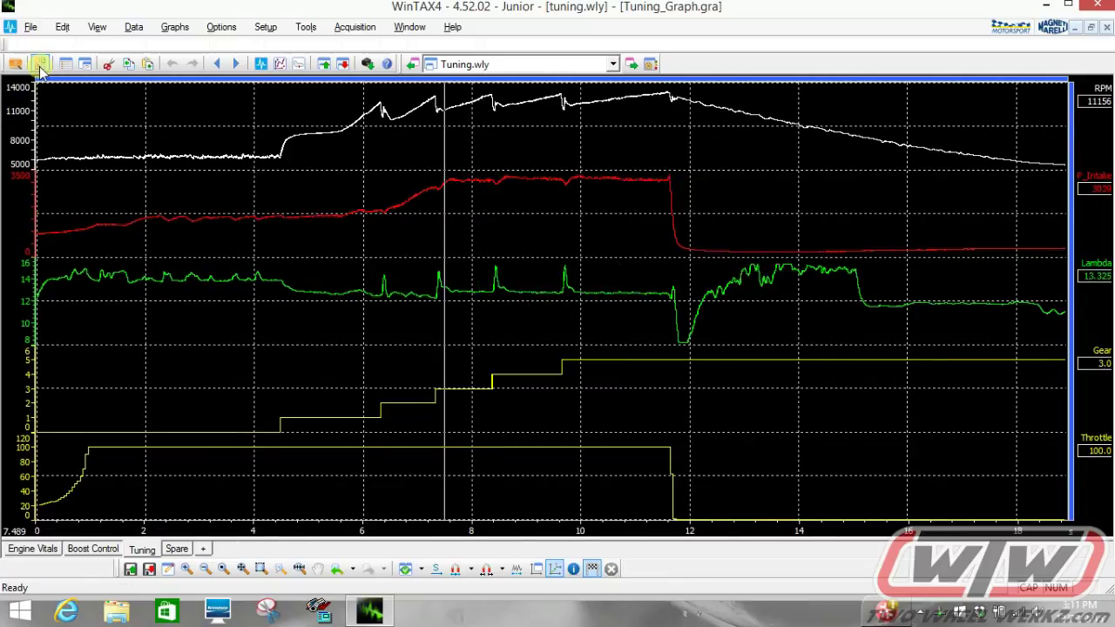
Load the previous lap three times to reach an earlier full-length run.
click(217, 68)
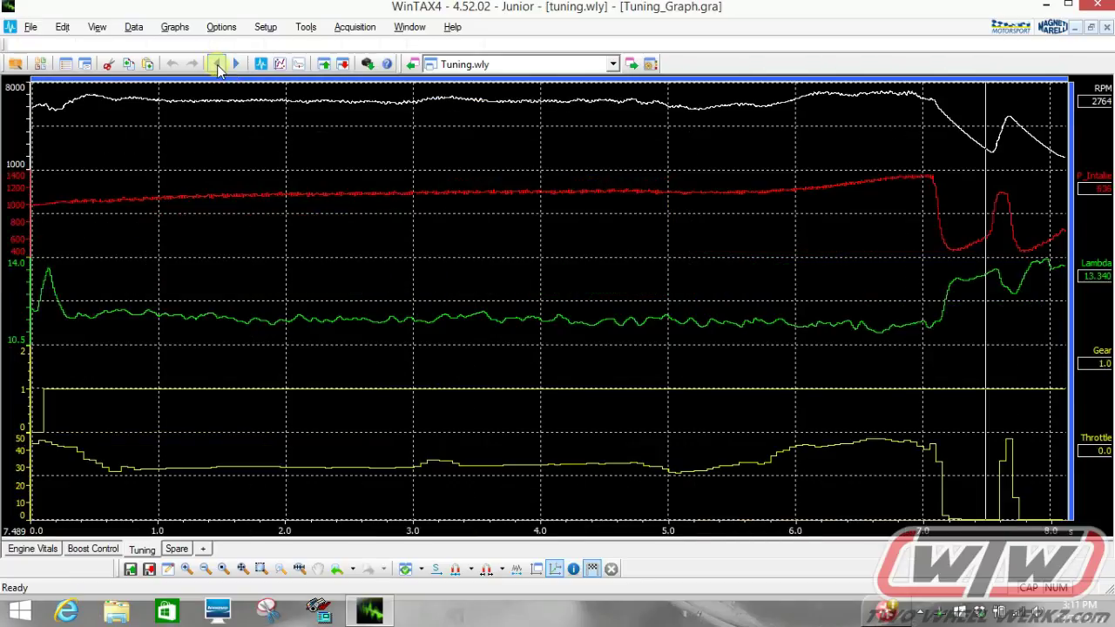
click(217, 68)
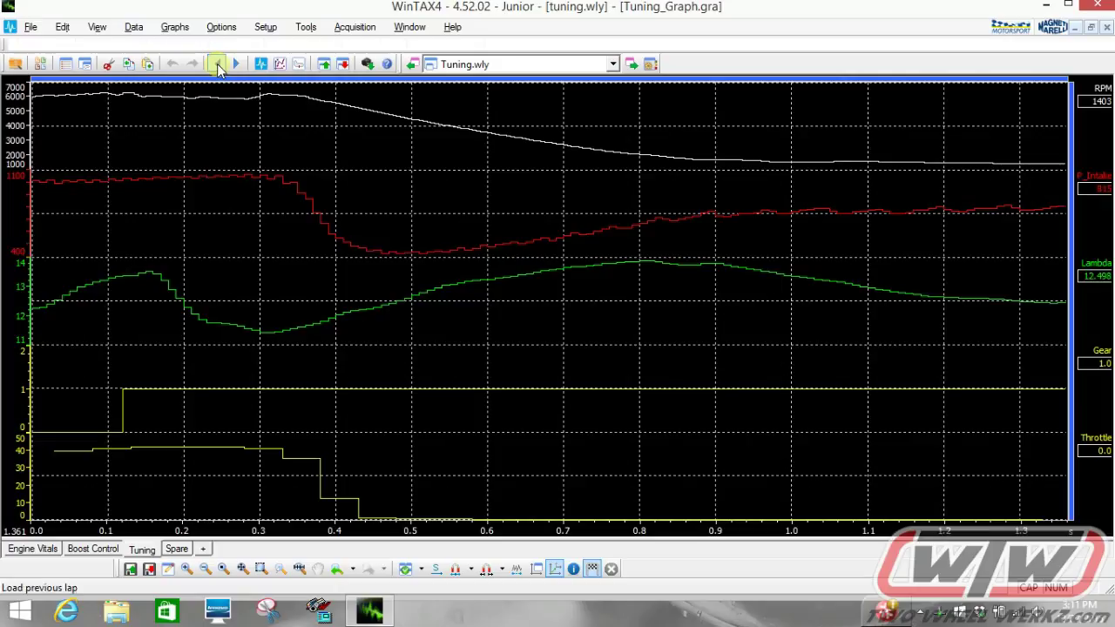
click(217, 68)
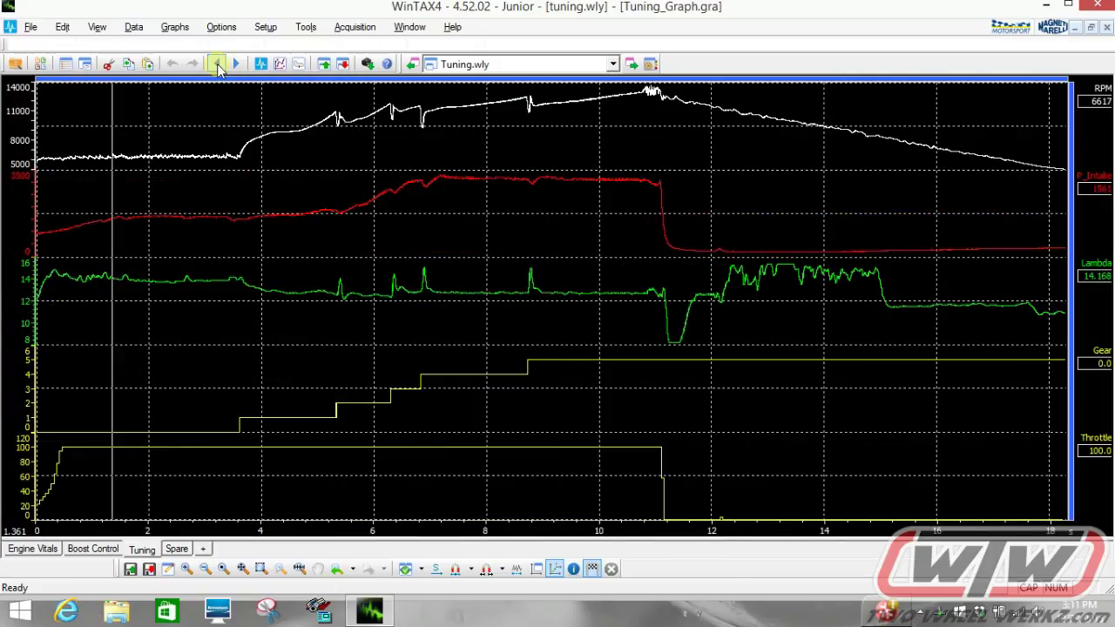
click(253, 120)
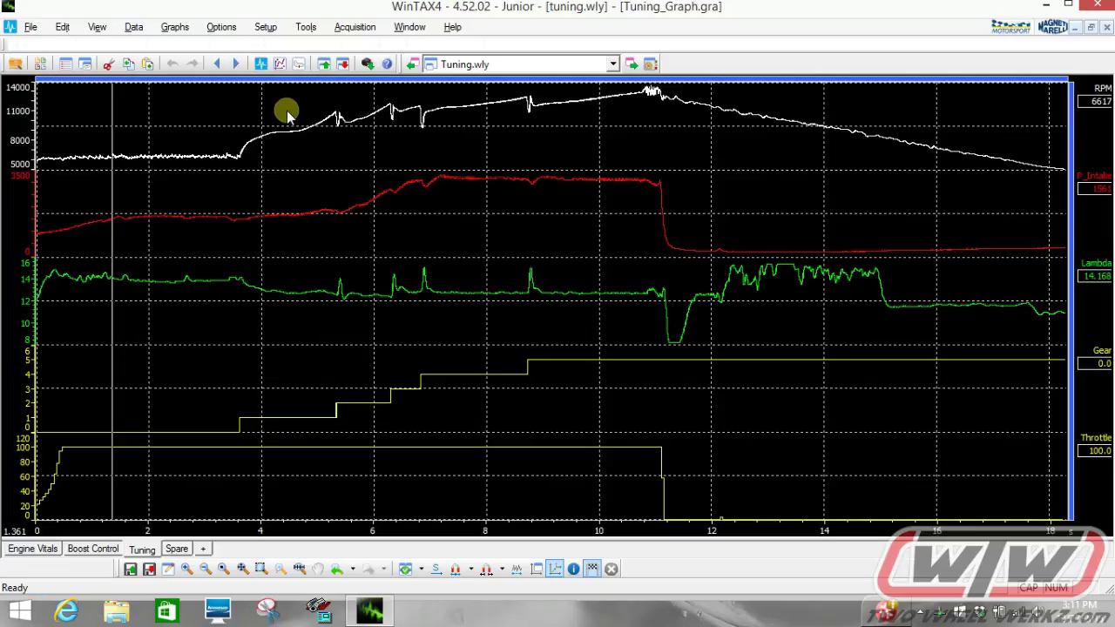
Add the 0:18.910 St. Louis lap to the comparison and overlay it in red.
click(14, 66)
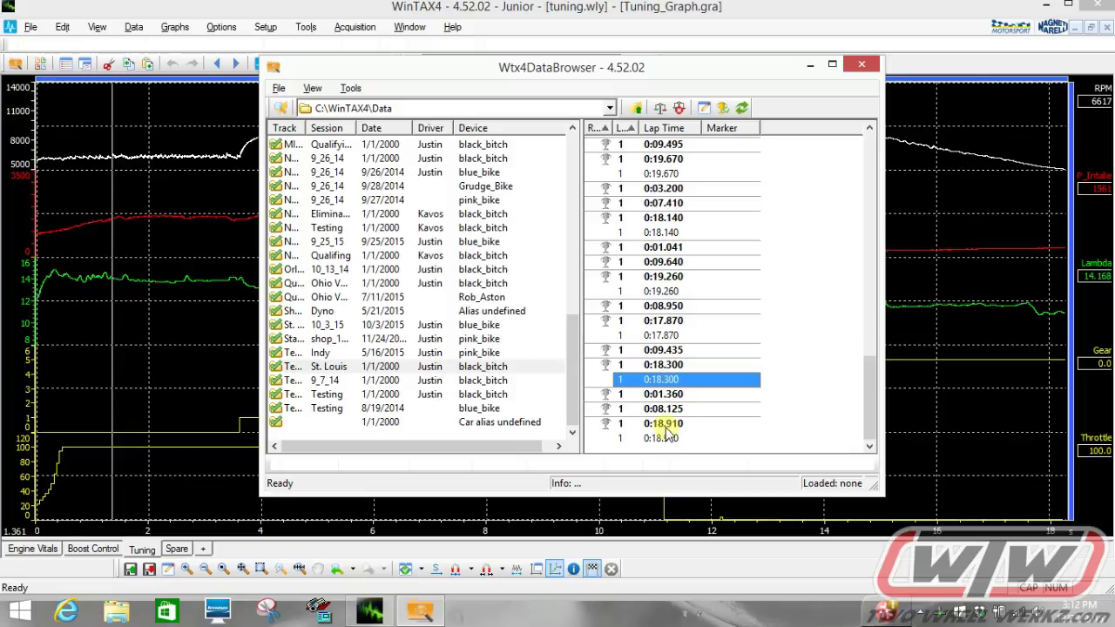
click(667, 424)
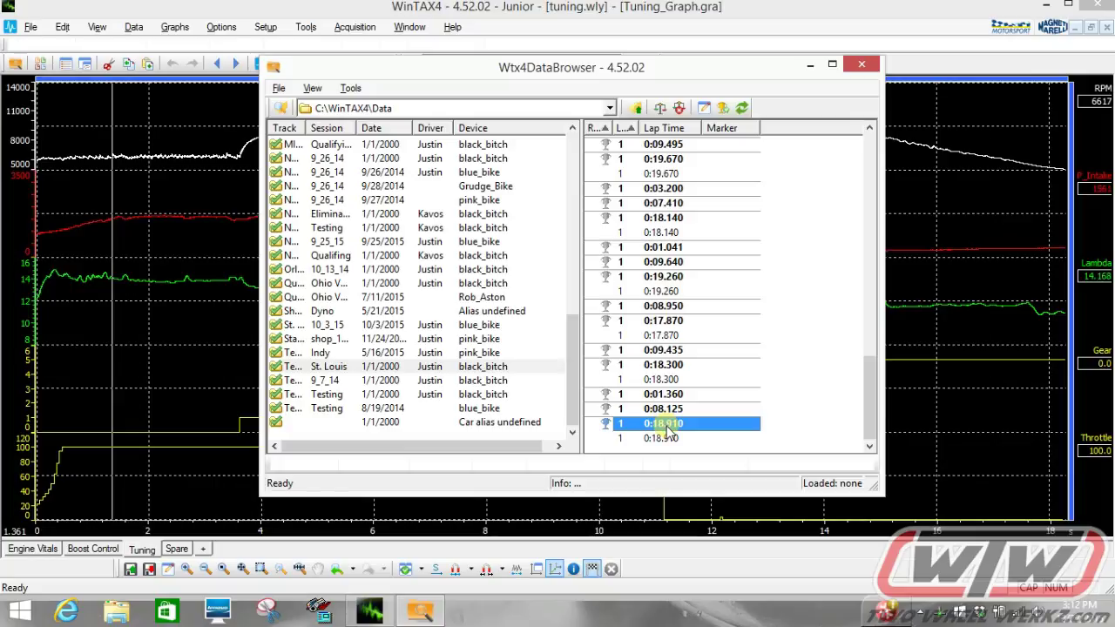
right_click(669, 427)
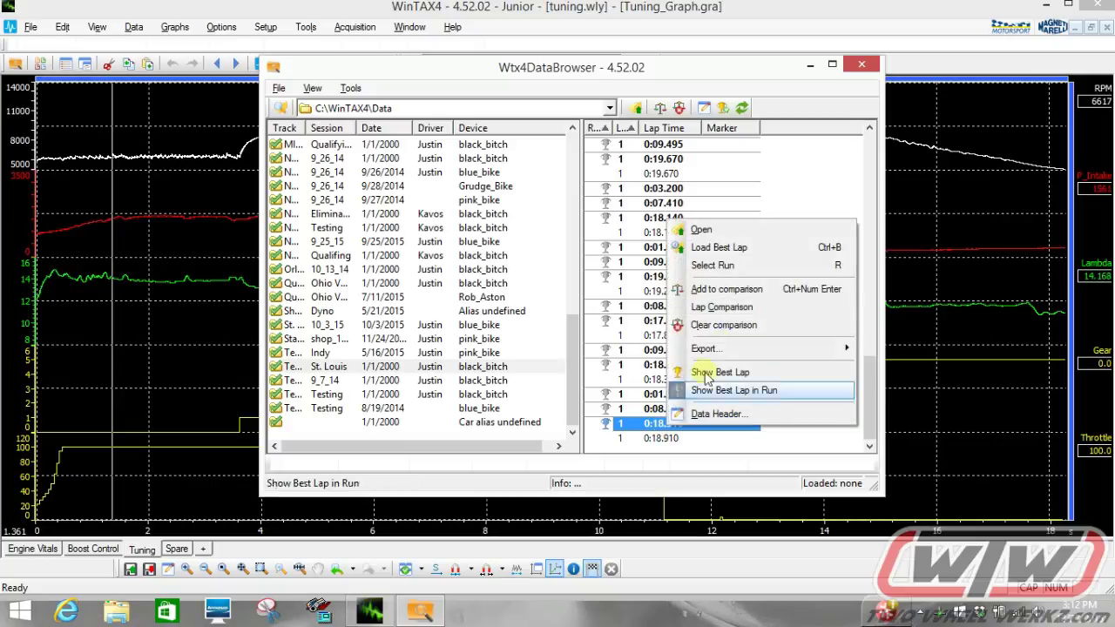
click(721, 294)
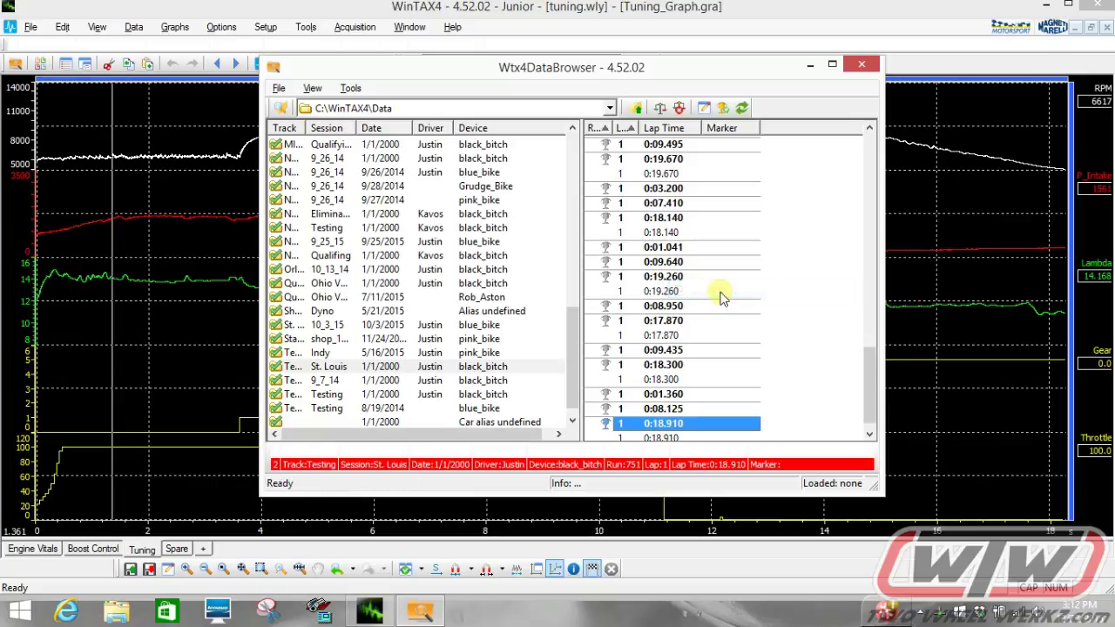
double_click(669, 425)
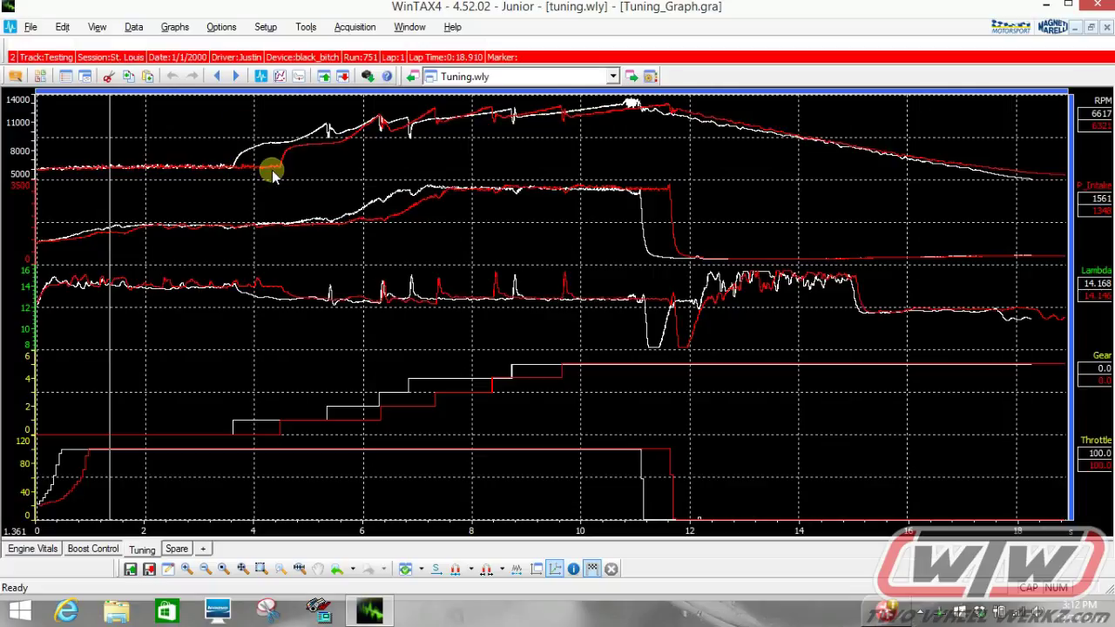
Place the time cursor at the red run's first upshift, 4.476 s.
click(233, 429)
click(233, 429)
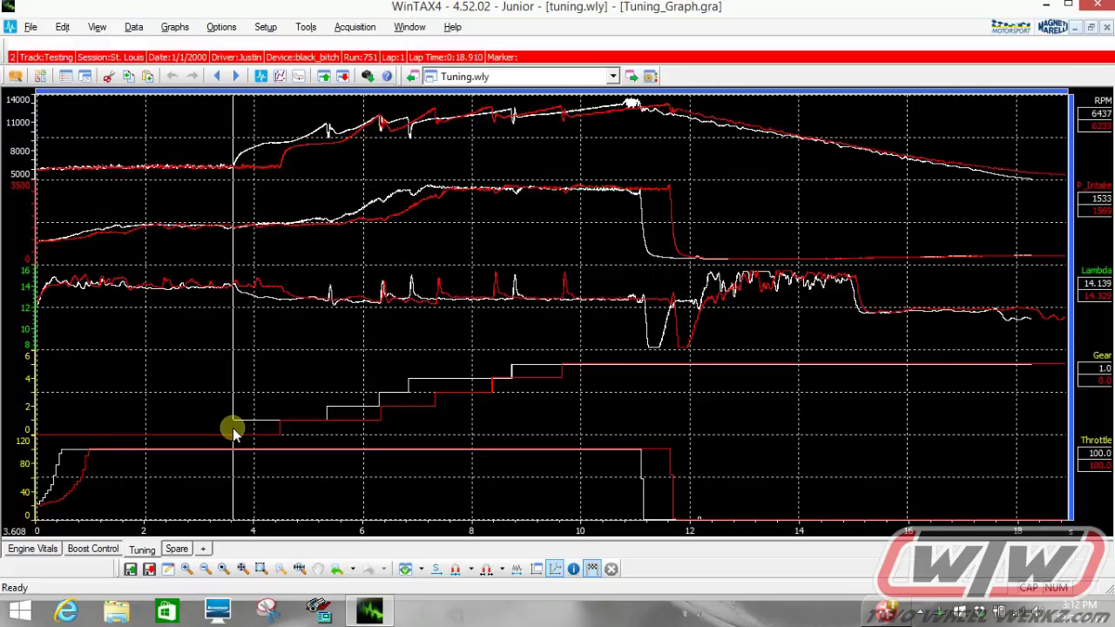
click(280, 429)
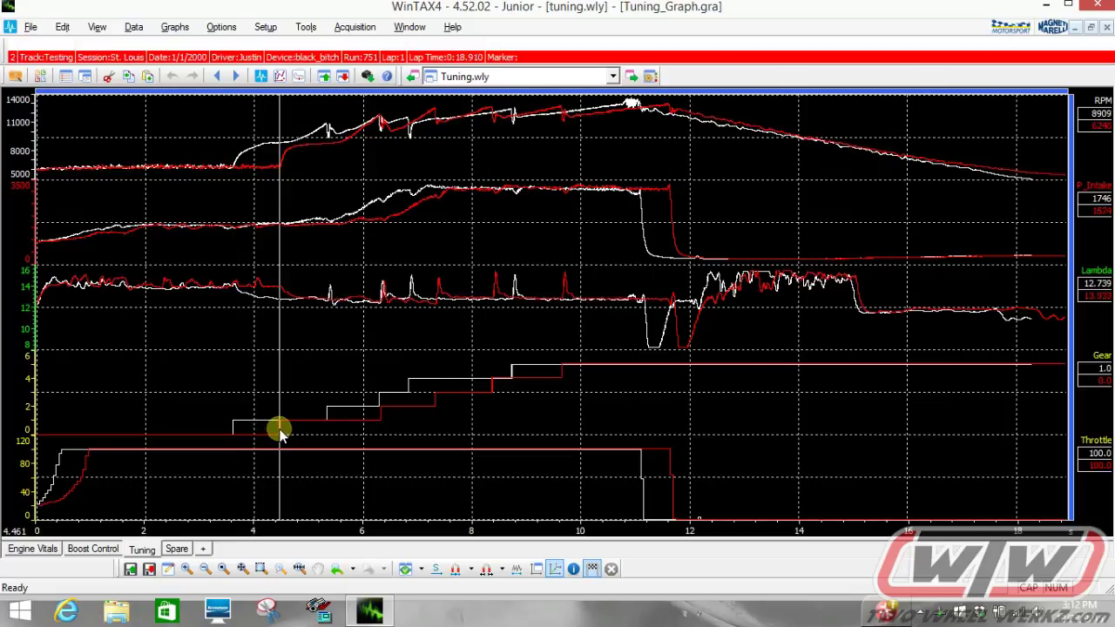
key(Right)
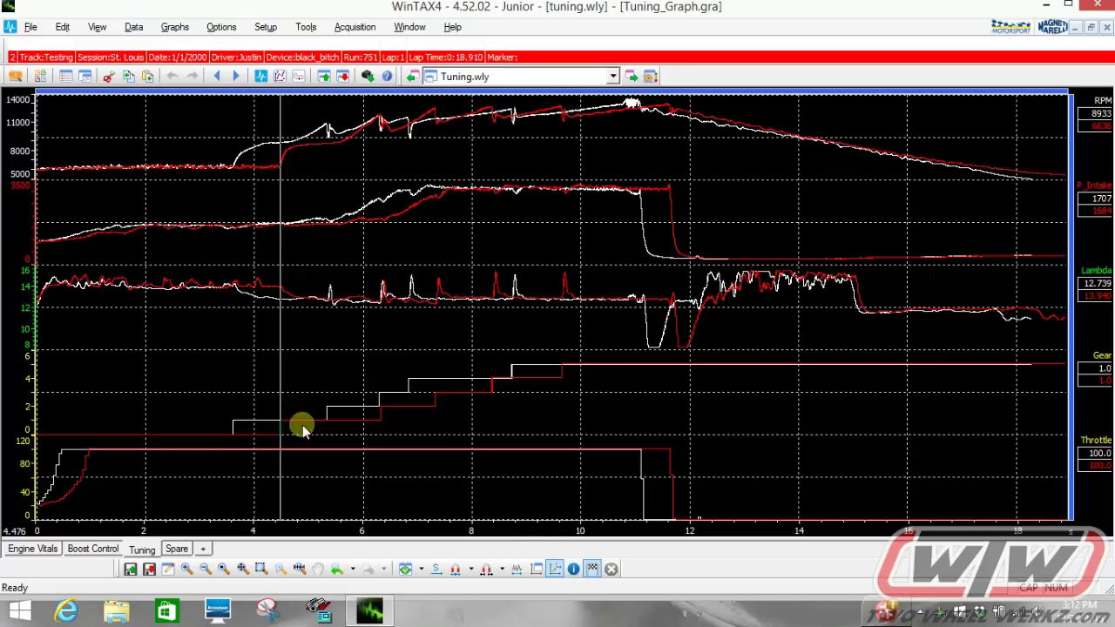
Use Shift a Dataset to slide the white run 0.868 s later, aligning it with the red lap.
click(517, 573)
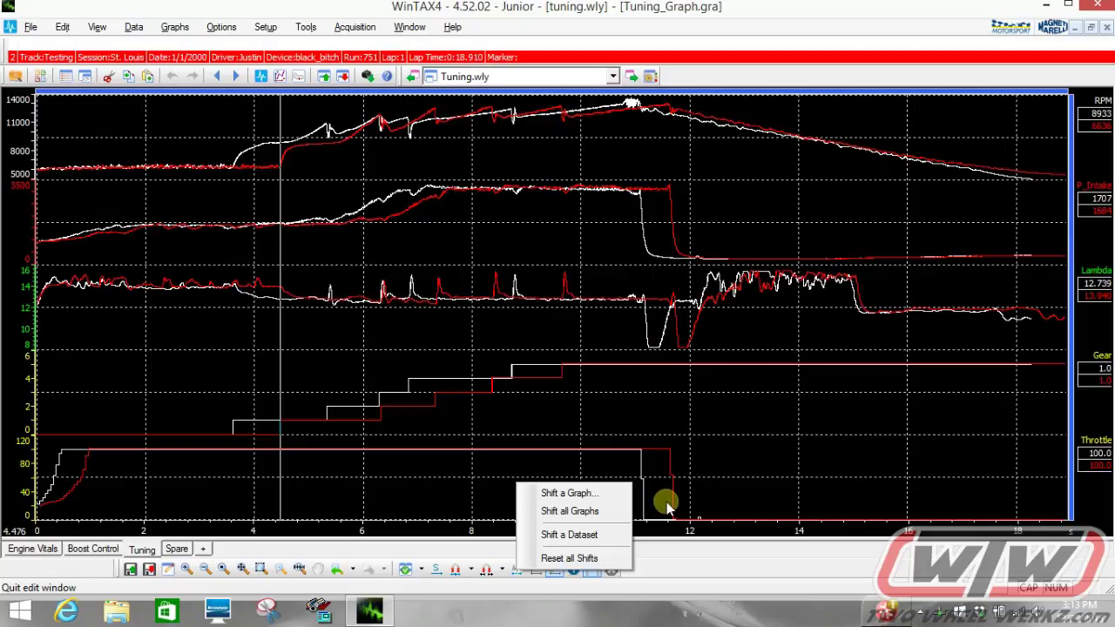
click(592, 540)
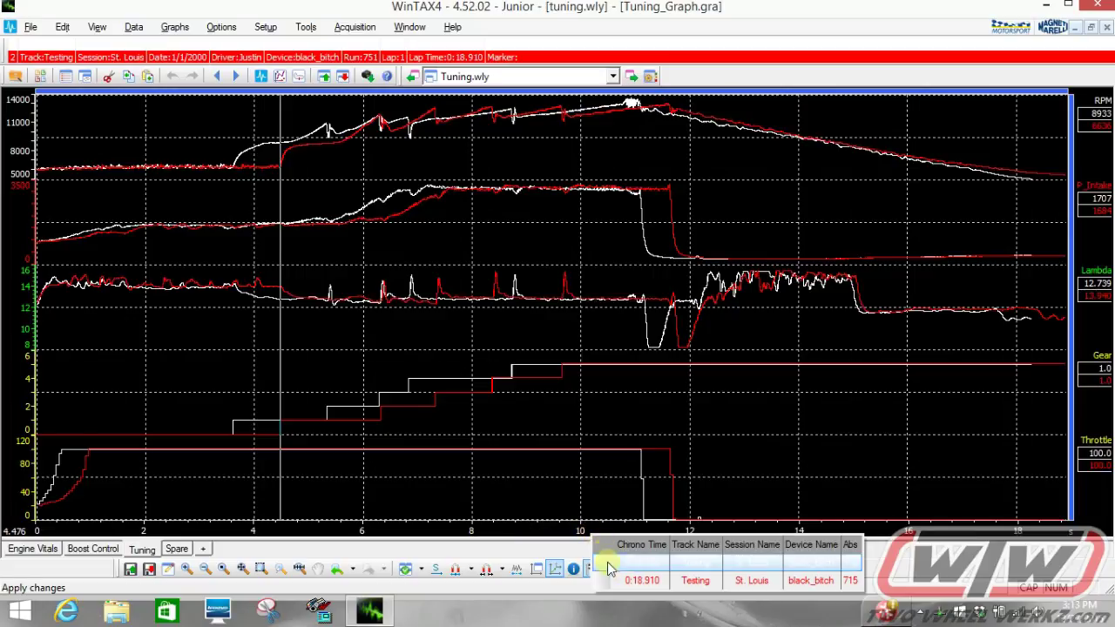
click(633, 576)
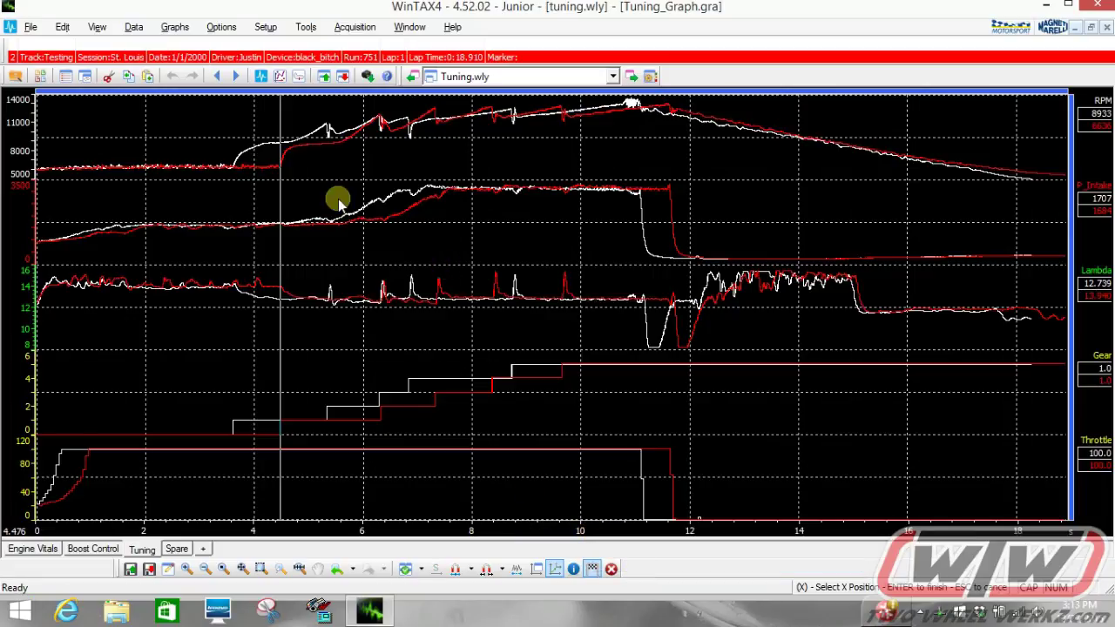
mouse_move(336, 199)
mouse_down()
mouse_move(326, 186)
mouse_move(334, 200)
mouse_move(375, 187)
mouse_up()
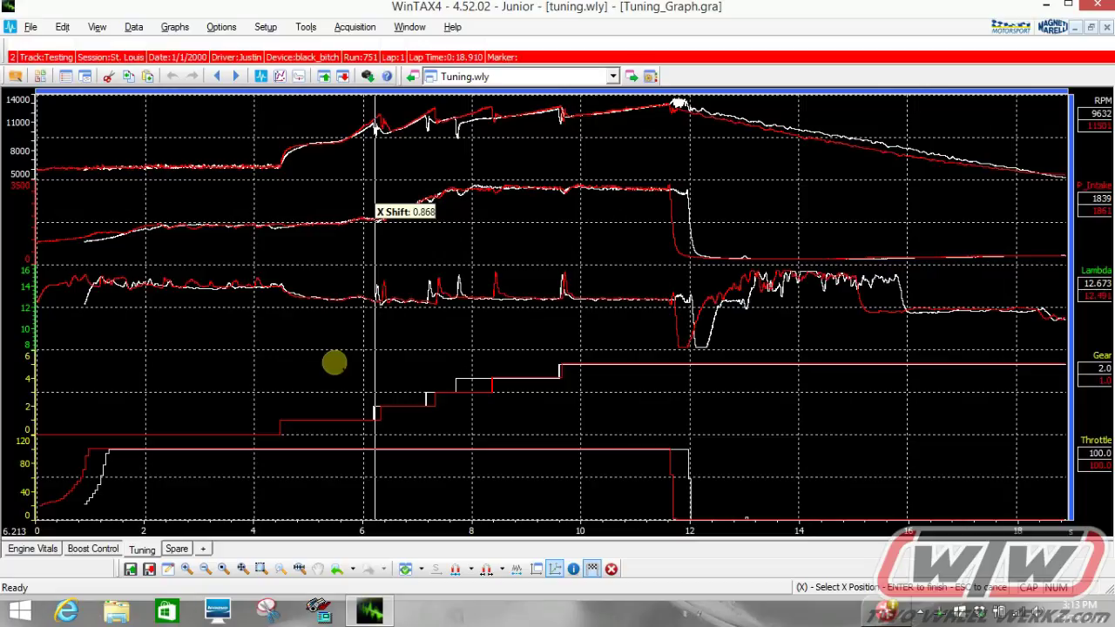
Confirm the 0.868 s time shift so the white and red laps stay aligned on the graph.
right_click(330, 357)
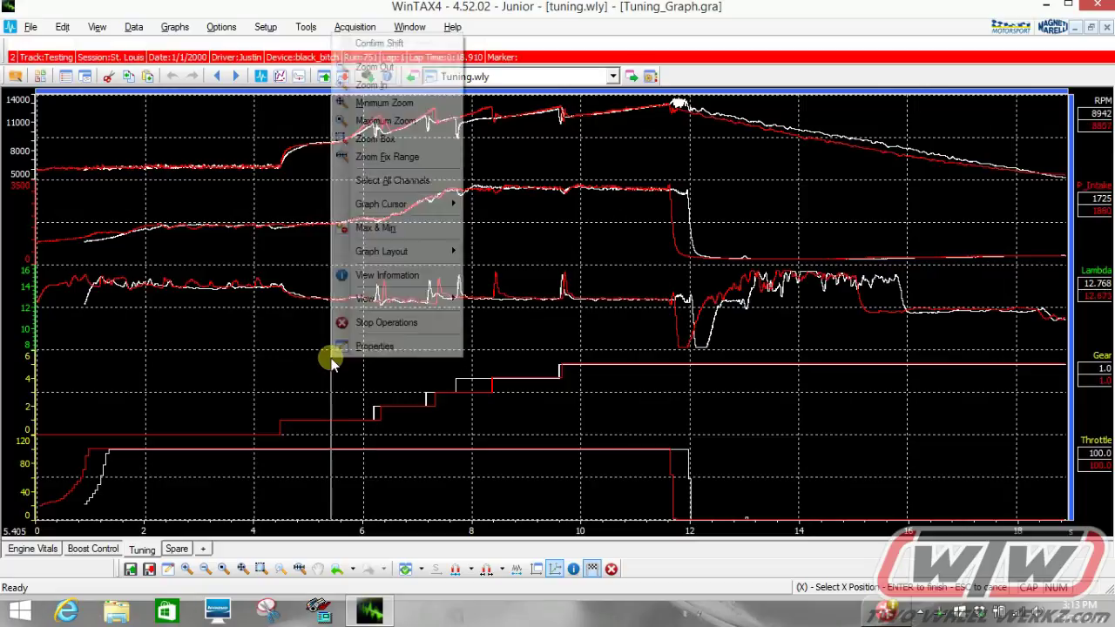
click(375, 42)
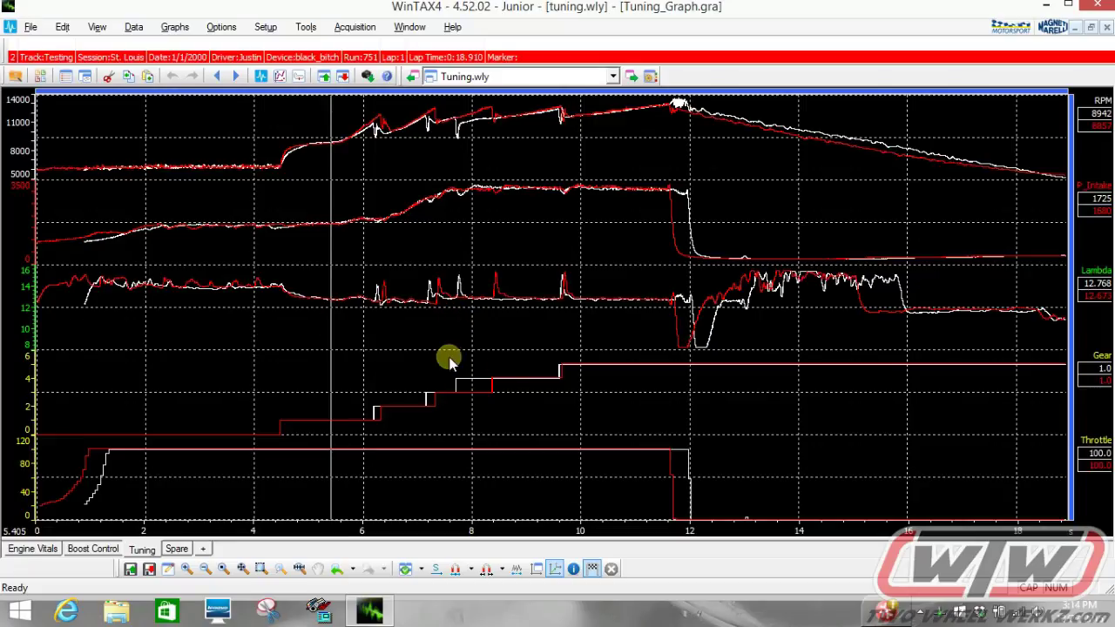
Load the 0:18.910 lap alone from the Data Browser onto the Tuning graph.
click(16, 78)
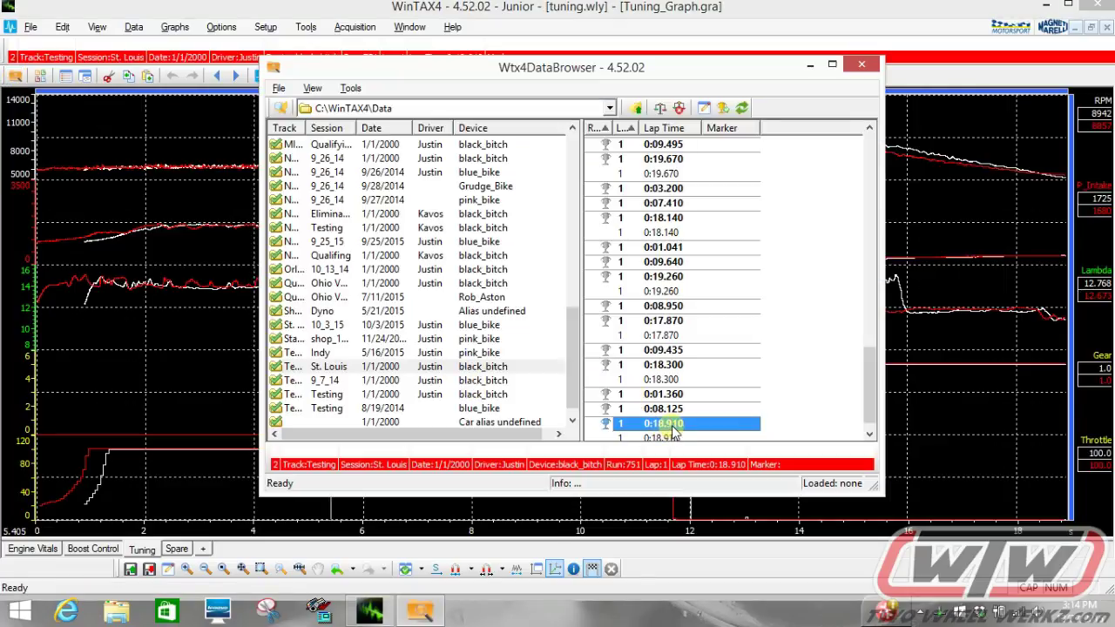
double_click(673, 423)
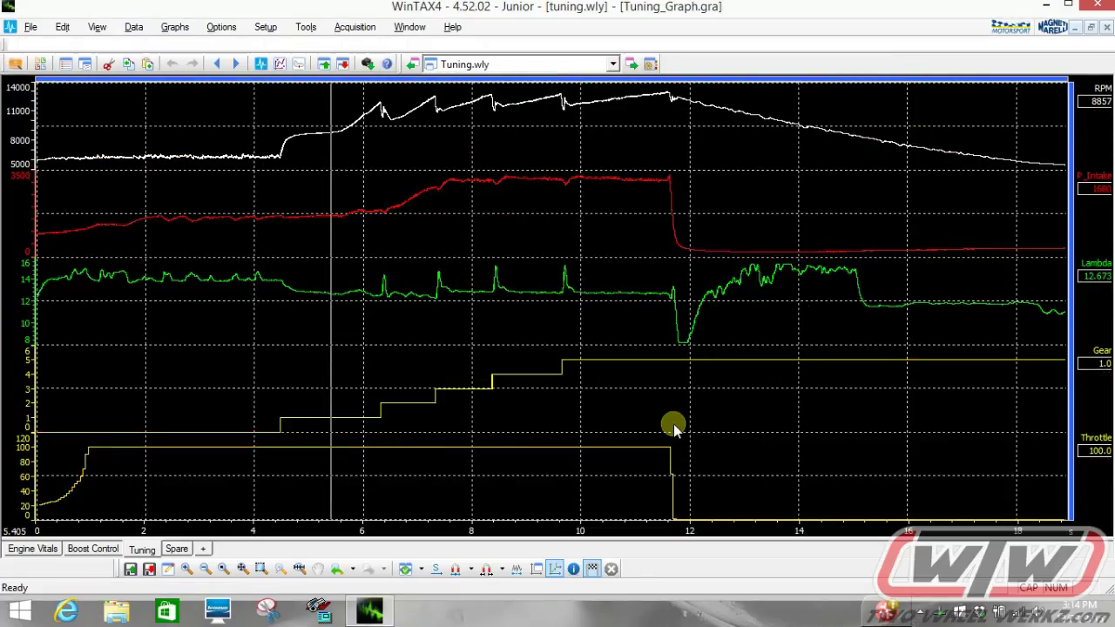